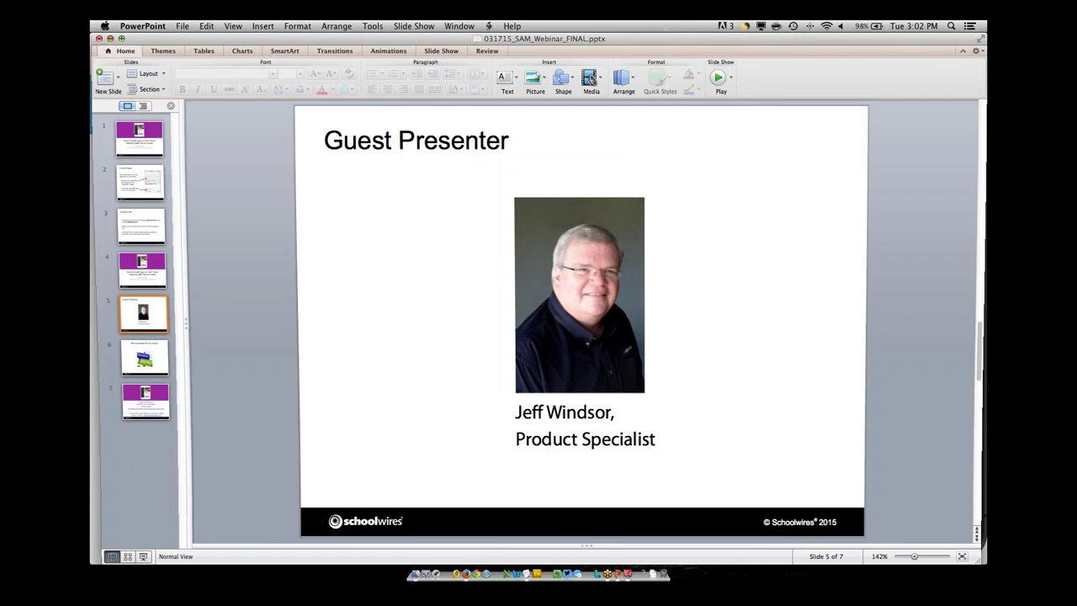
# Hide the PowerPoint webinar slides to reveal the district blog and mirrored iPhone.
pyautogui.press('super+m')
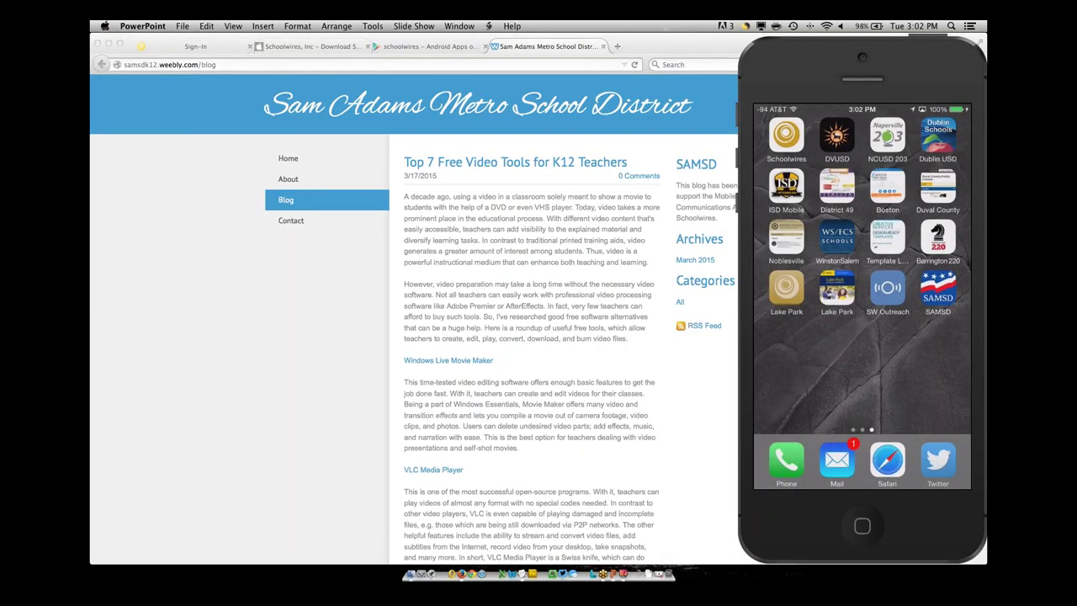
# Bring Firefox forward on the iTunes Preview page of Schoolwires, Inc iPhone apps.
pyautogui.click(312, 47)
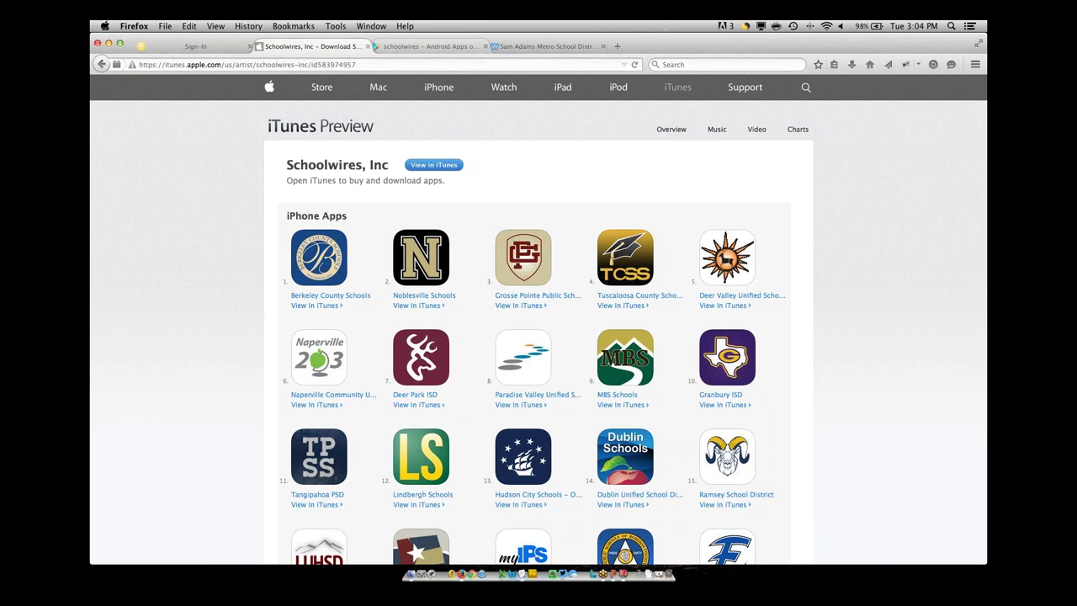
# Switch to the next Firefox tab with Google Play's 'schoolwires' Android app results.
pyautogui.hotkey('ctrl', 'Tab')
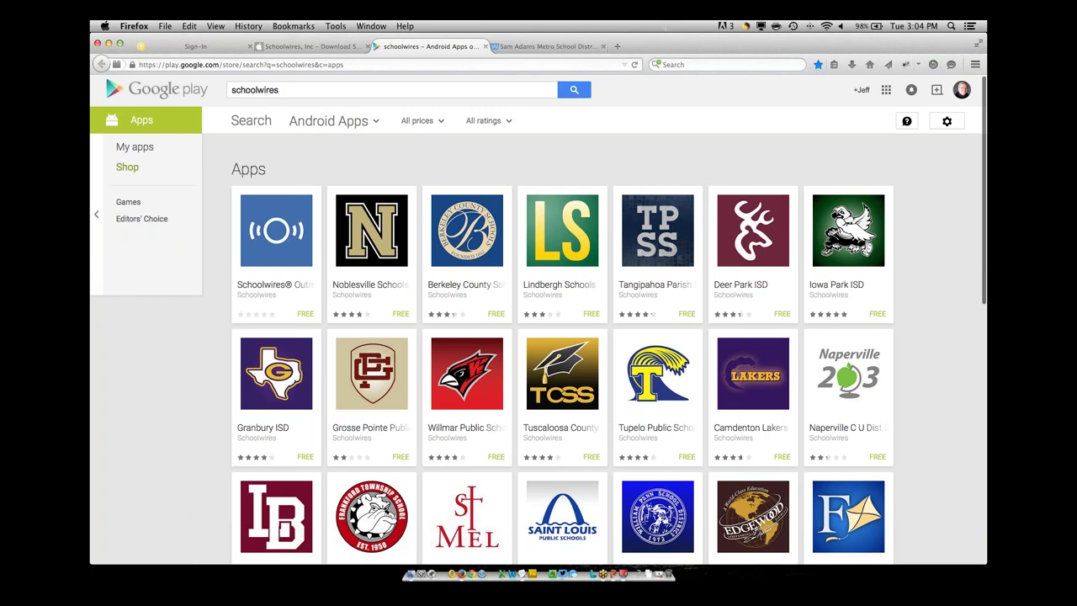
# Scroll the Google Play results down to Dublin Unified, Sabine ISD and ESC Region 11 apps.
pyautogui.scroll(-3, 539, 336)
pyautogui.scroll(-3, 538, 336)
pyautogui.scroll(-3, 538, 336)
pyautogui.scroll(-1, 538, 336)
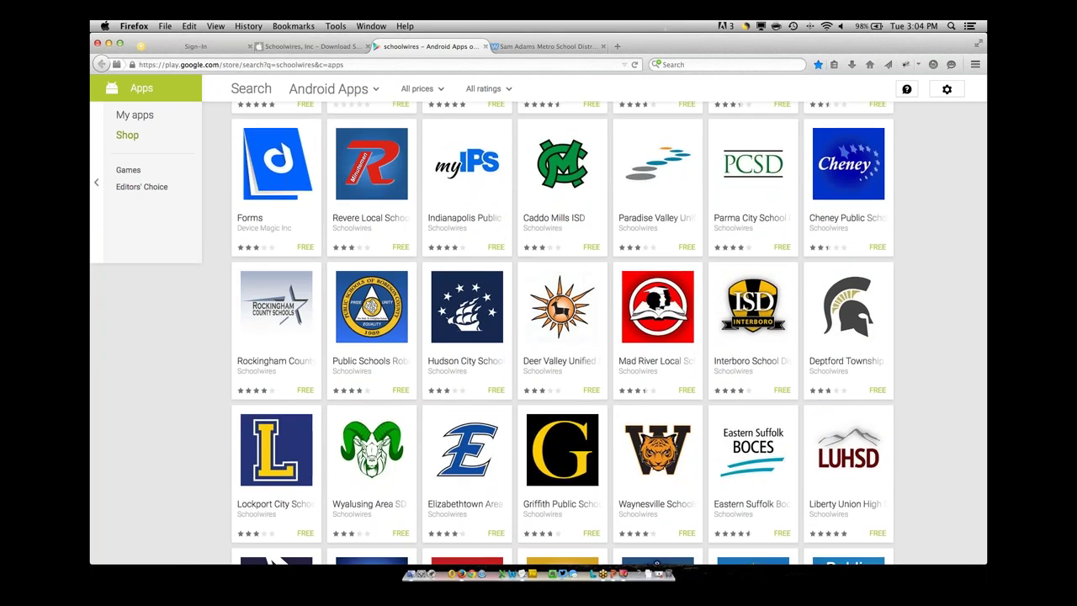
pyautogui.scroll(-1, 538, 336)
pyautogui.scroll(-3, 538, 337)
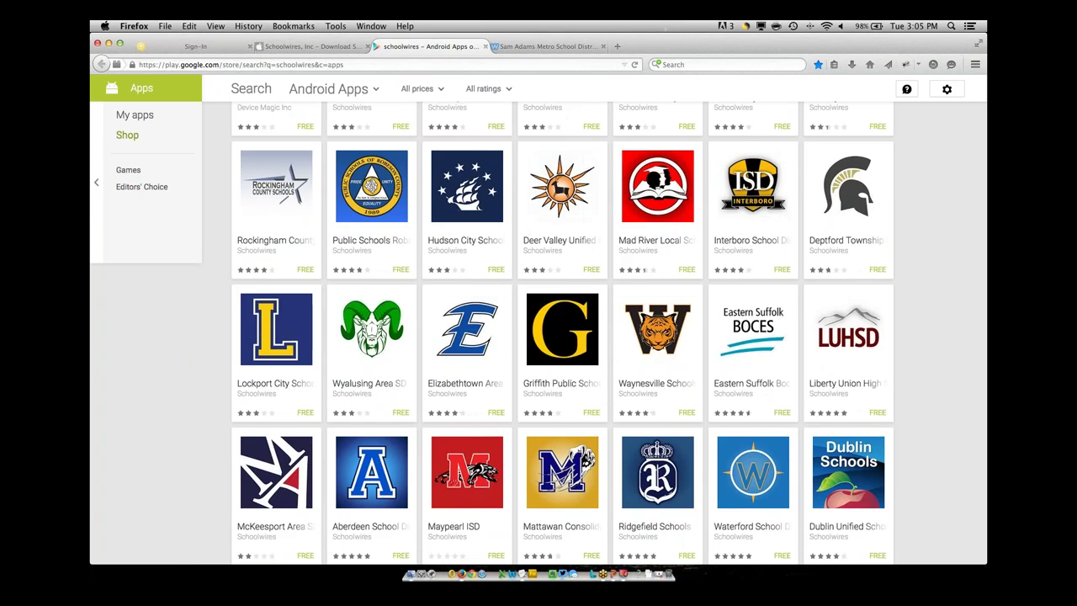
pyautogui.scroll(-1, 538, 337)
pyautogui.scroll(-5, 562, 333)
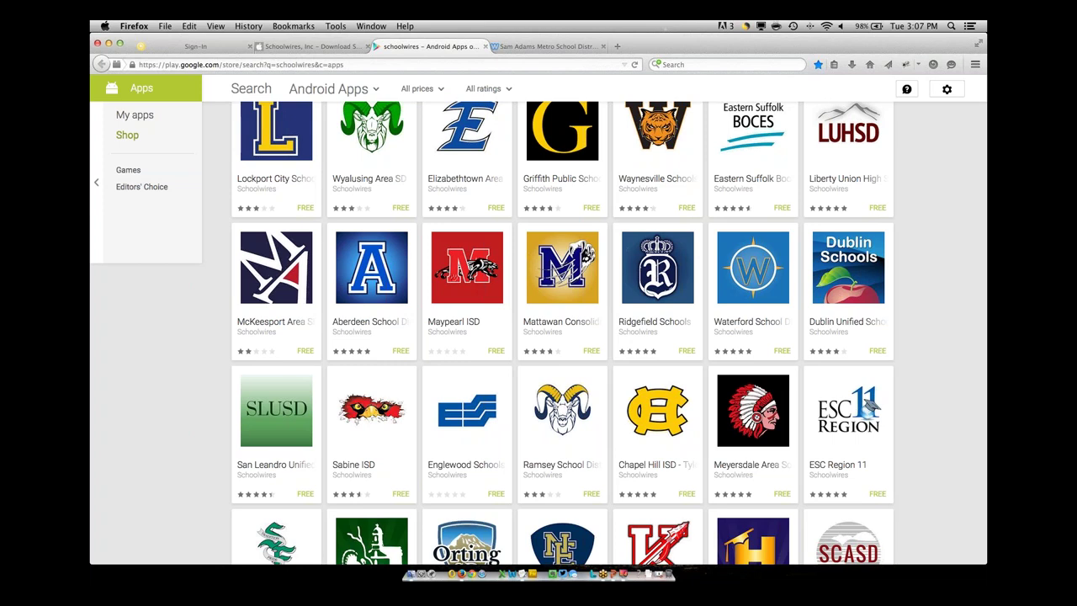
# Show the Reflector window with the Sam Adams Metro SD app's news feed.
pyautogui.click(623, 574)
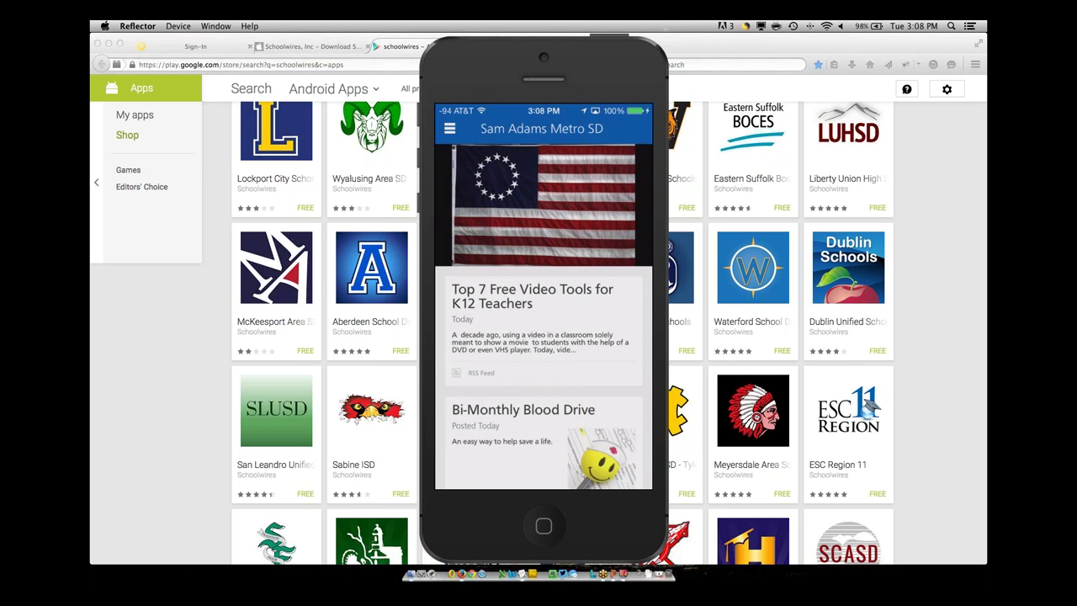
# Pull the Sam Adams Metro SD feed to refresh it back to the top article.
pyautogui.scroll(-5, 543, 316)
pyautogui.scroll(-5, 543, 316)
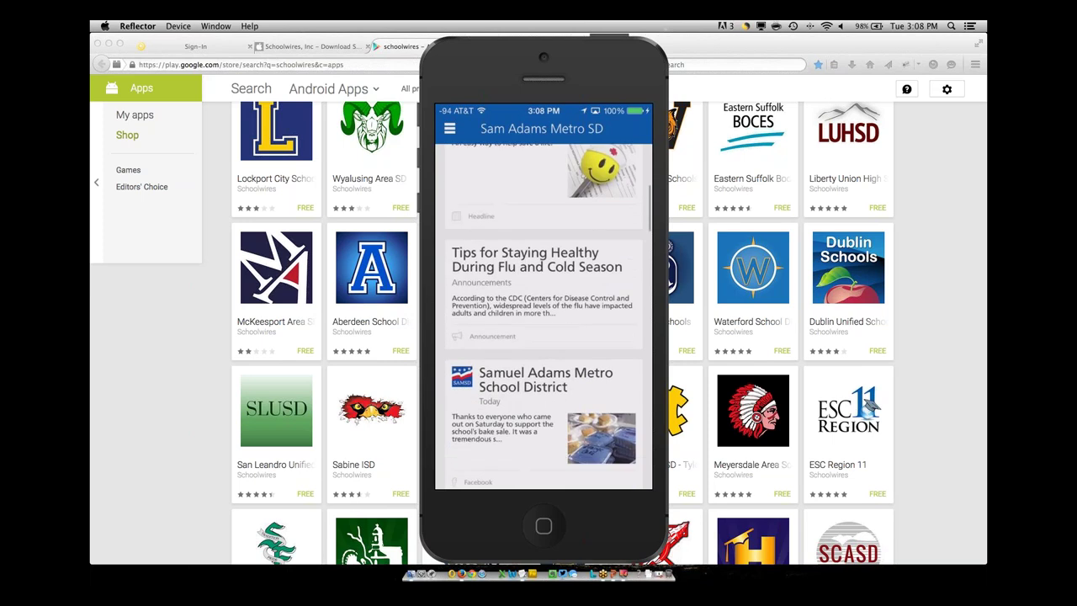
pyautogui.scroll(-5, 544, 316)
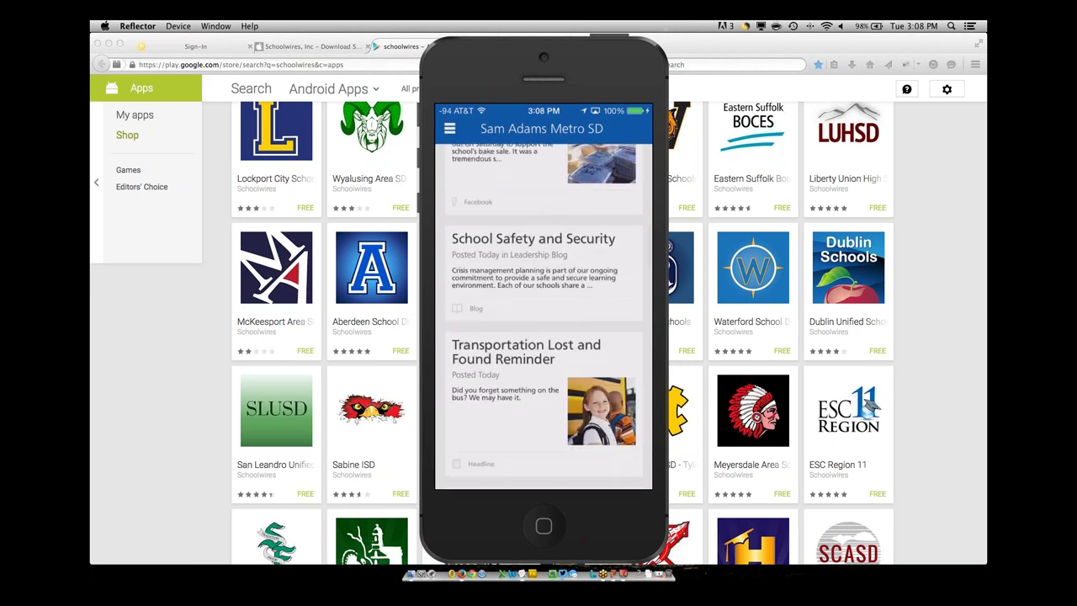
pyautogui.scroll(-1, 543, 316)
pyautogui.scroll(15, 543, 316)
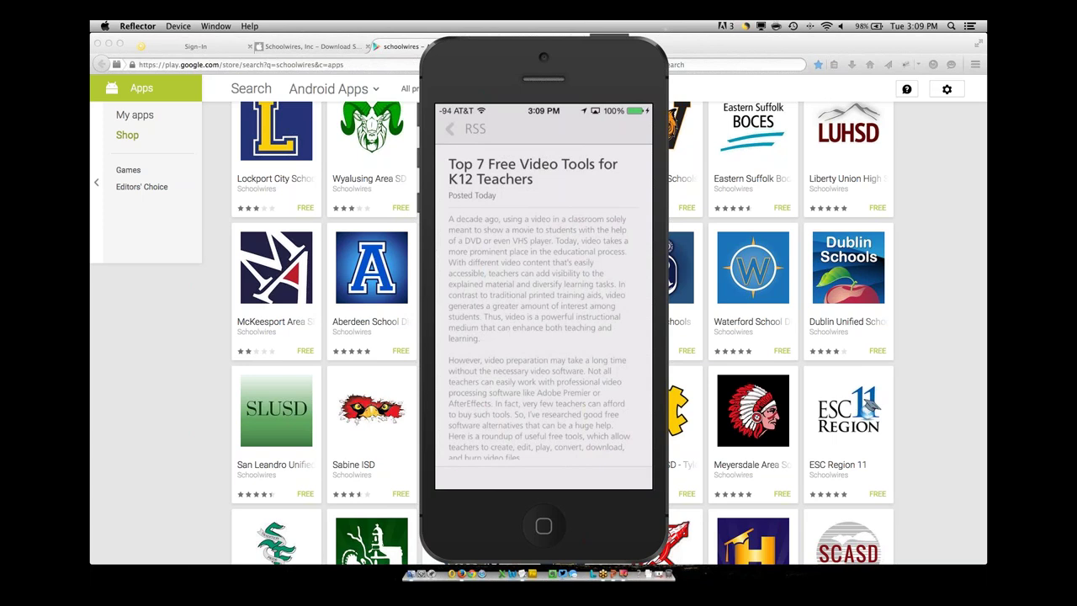
# Read the 'Top 7 Free Video Tools for K12 Teachers' article down to CamStudio.
pyautogui.scroll(-1, 539, 336)
pyautogui.scroll(-5, 539, 336)
pyautogui.scroll(-4, 539, 336)
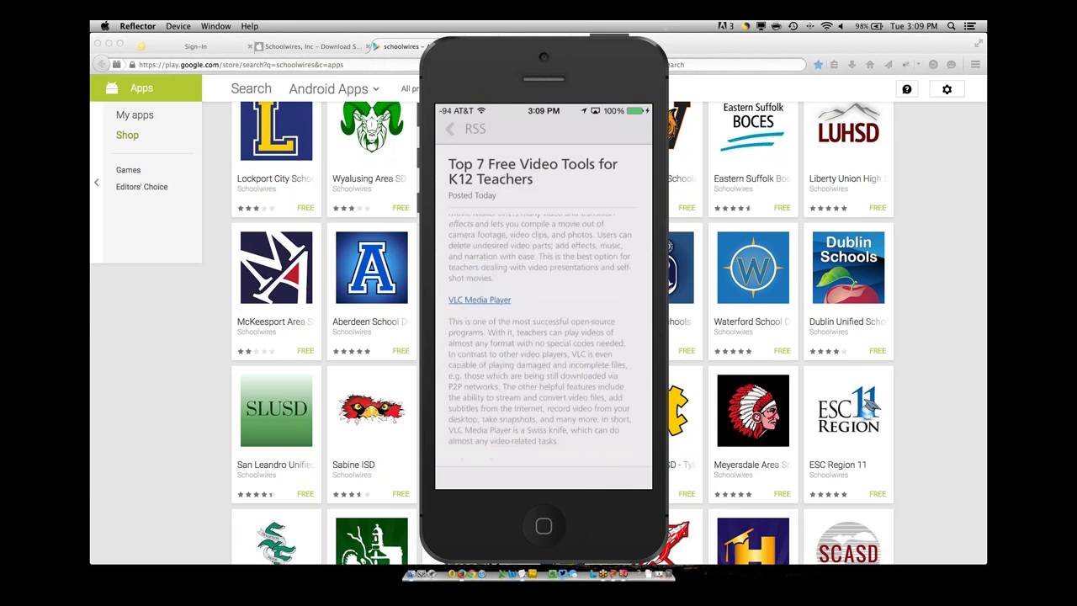
pyautogui.scroll(-4, 539, 337)
pyautogui.scroll(-5, 539, 336)
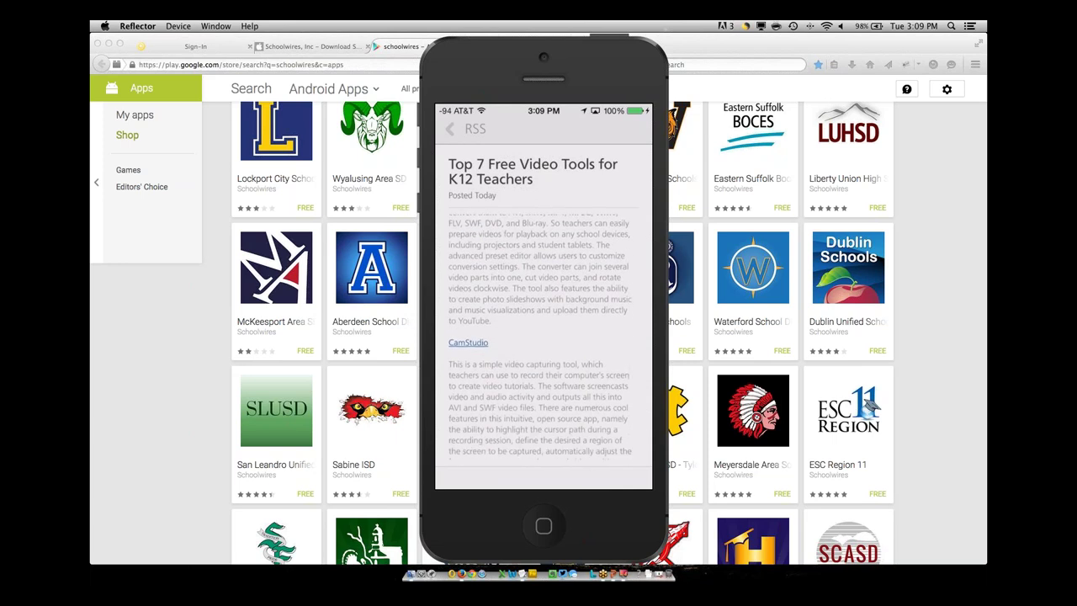
# Go back from the article and scroll the news list to the Bi-Monthly Blood Drive post.
pyautogui.click(450, 128)
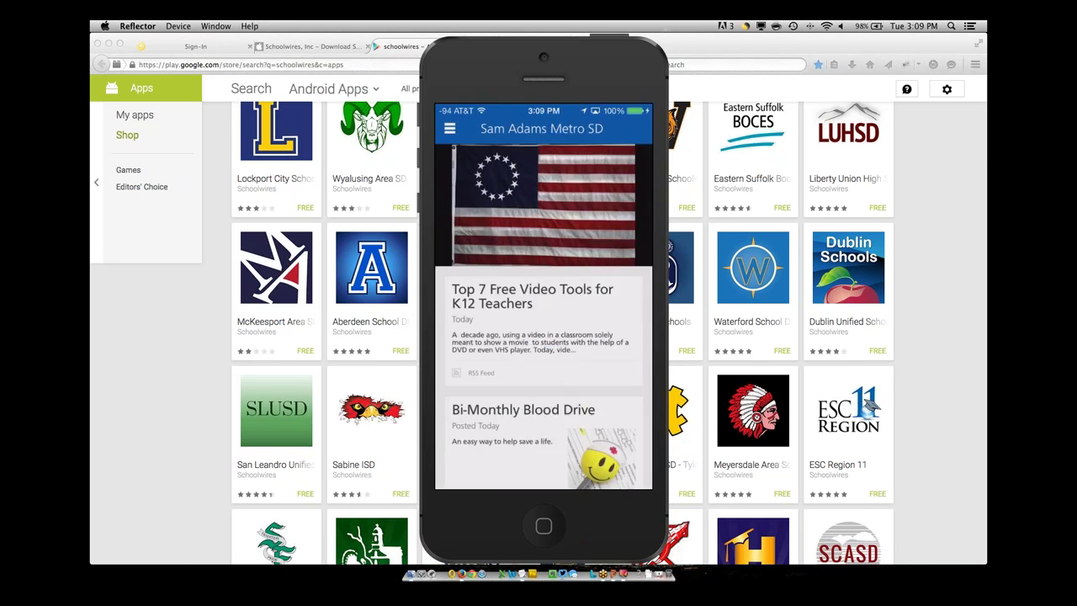
pyautogui.scroll(-3, 544, 317)
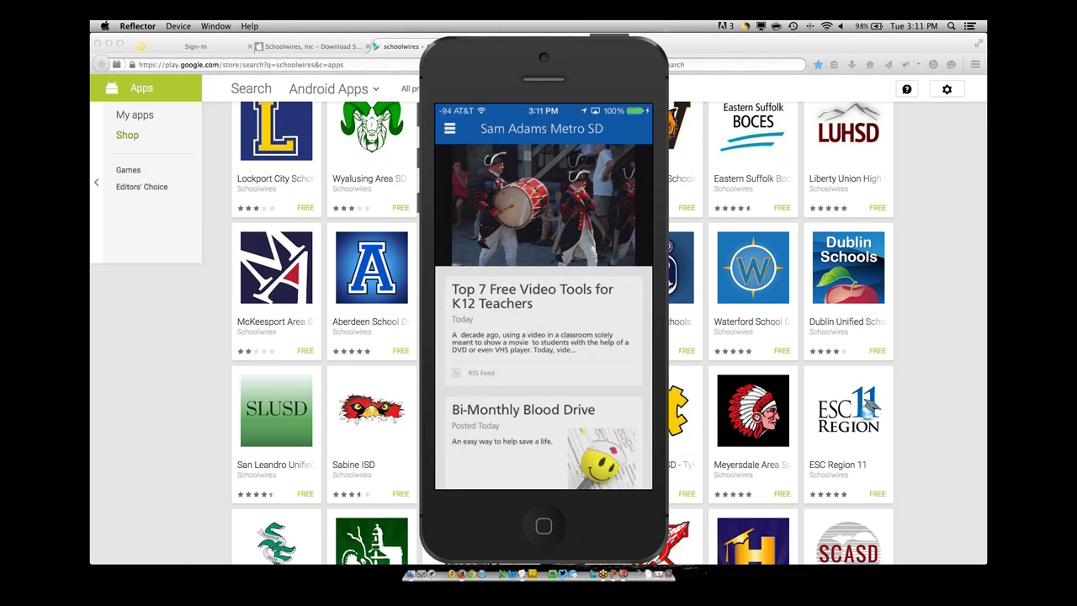
# Scroll the home news feed to the 'Tips for Staying Healthy During Flu and Cold Season' announcement.
pyautogui.scroll(-5, 544, 317)
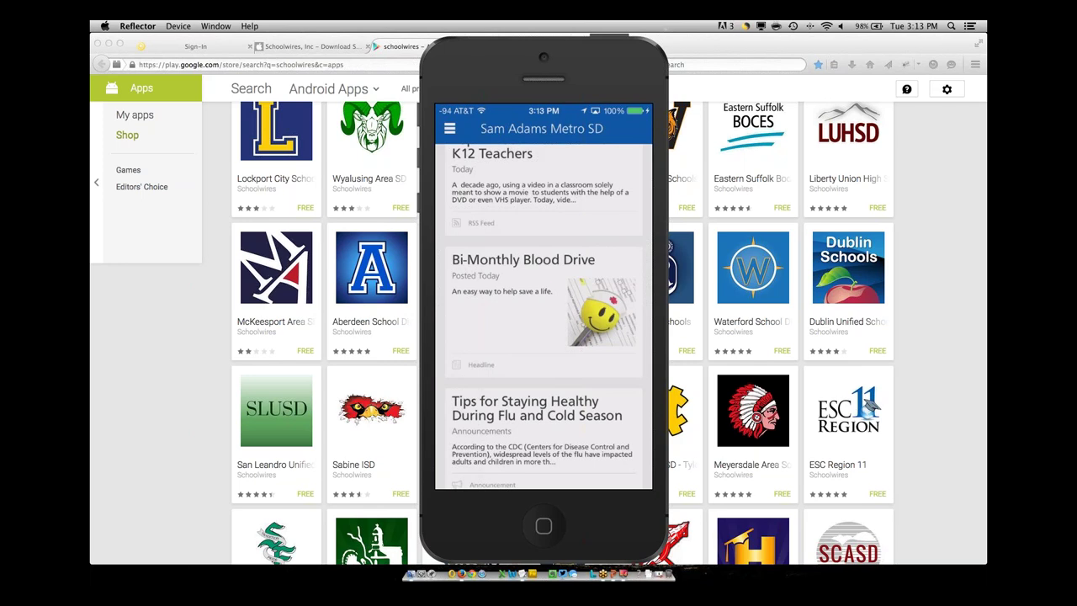
# Scroll the app's sidebar through Home, Announcements, District News and Settings links.
pyautogui.scroll(-5, 543, 316)
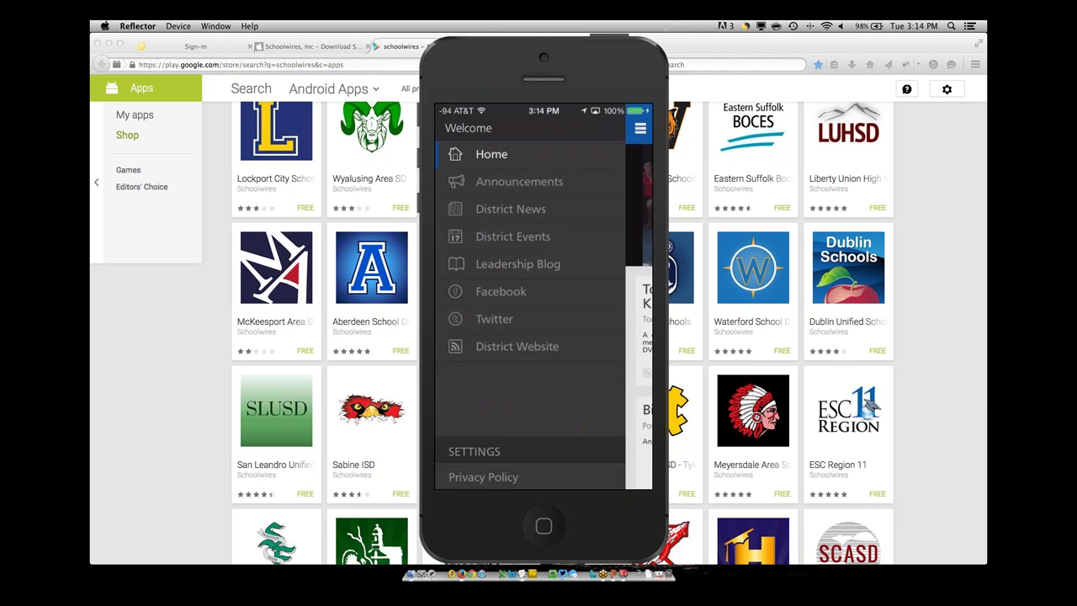
# Browse the Announcements list, then the District News list, in the mirrored app.
pyautogui.click(519, 181)
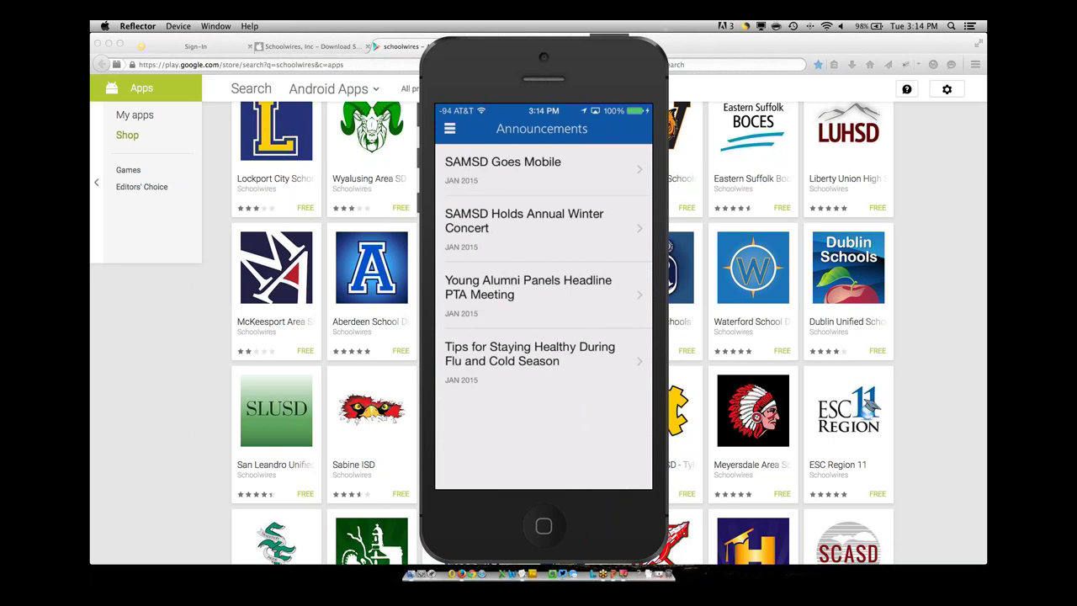
pyautogui.click(450, 128)
pyautogui.click(510, 208)
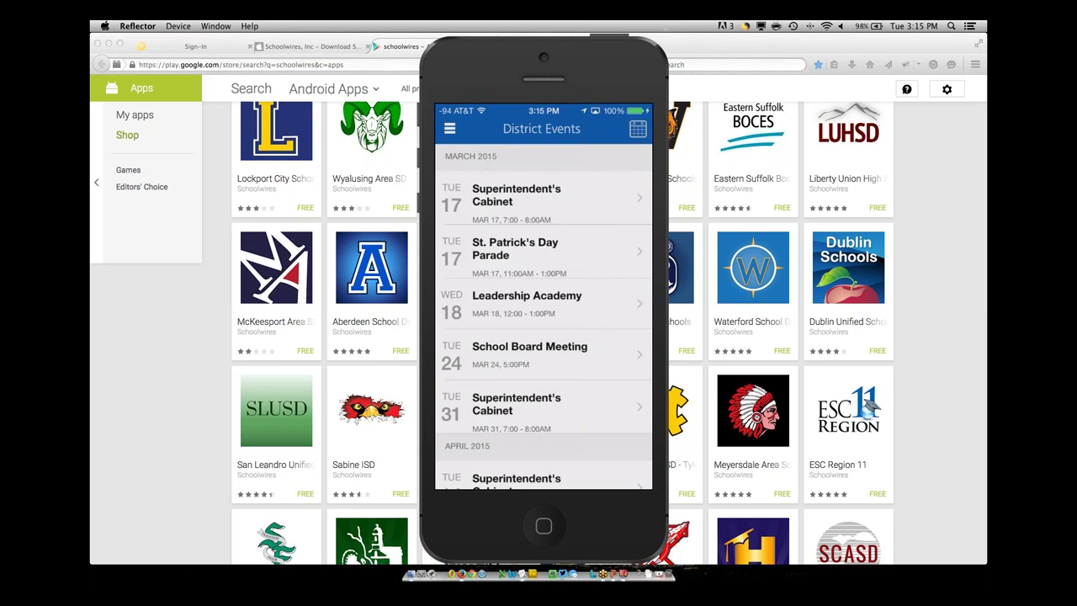
# Open the Leadership Academy event from the District Events list.
pyautogui.click(526, 304)
pyautogui.click(526, 303)
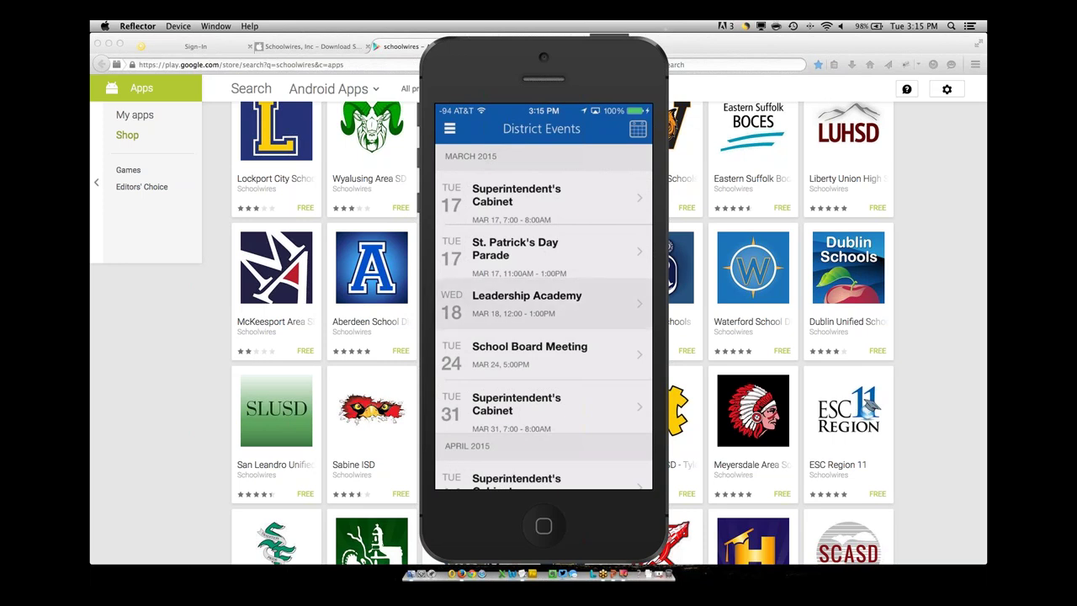
pyautogui.click(526, 303)
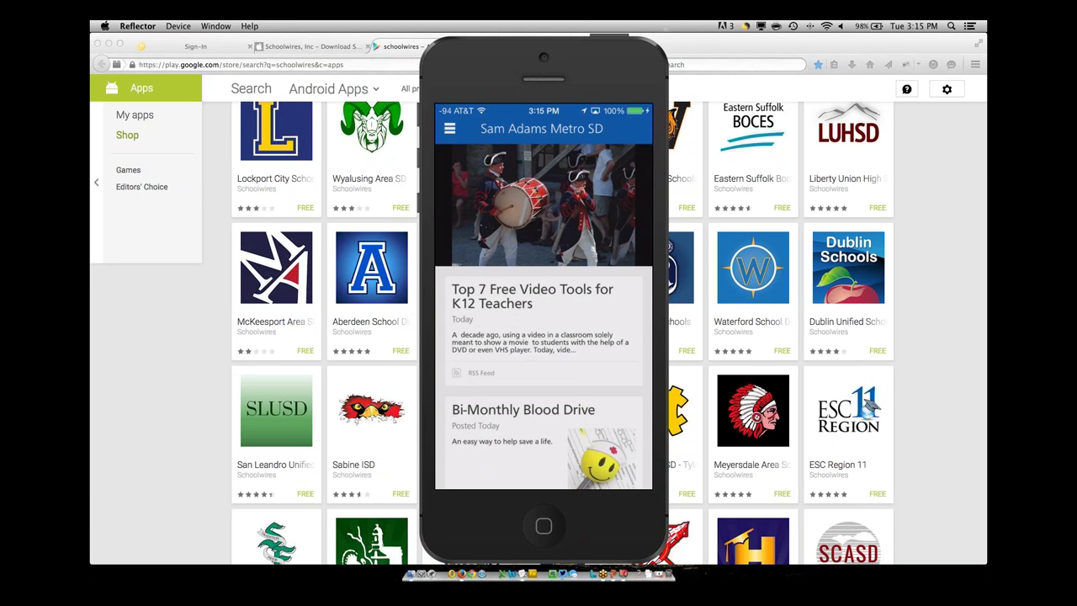
# Switch to the Schoolwires sign-in page in Firefox and sign in with the admin password.
pyautogui.press('super+h')
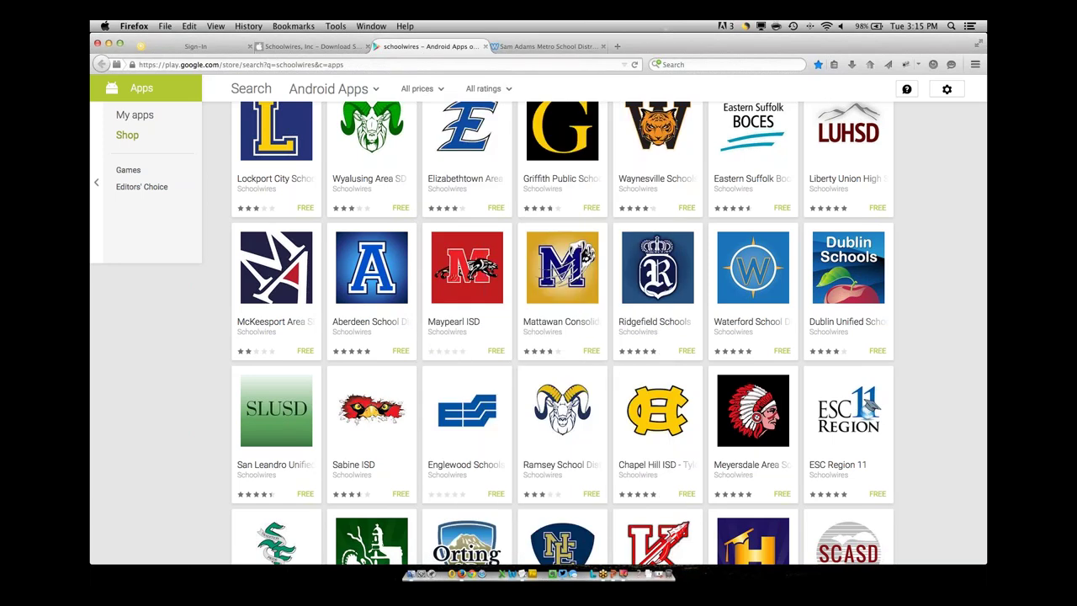
pyautogui.press('super+1')
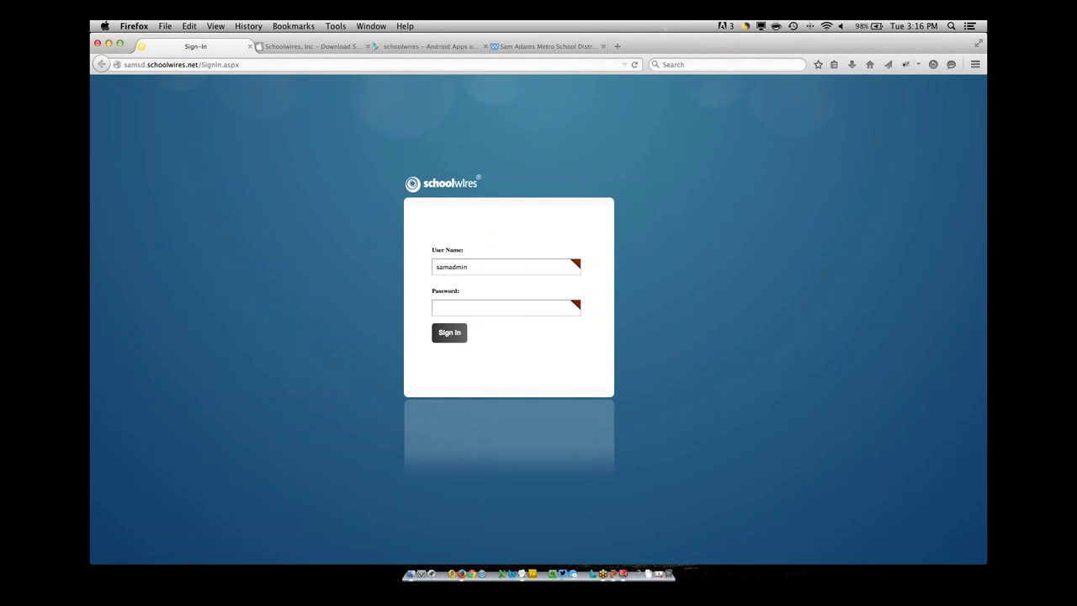
pyautogui.click(505, 308)
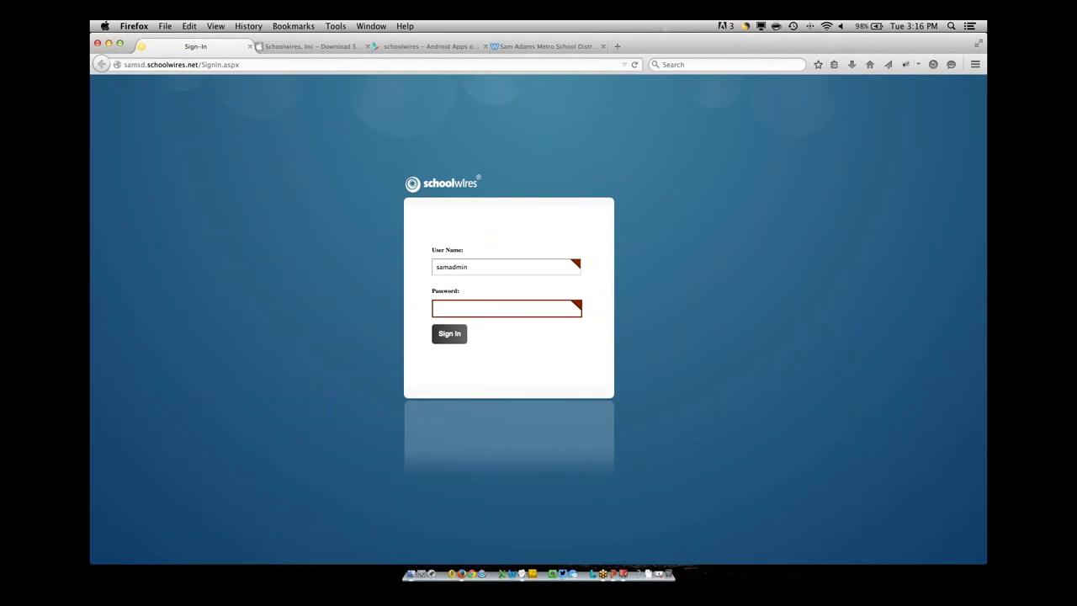
pyautogui.press('super+v')
pyautogui.press('super+a')
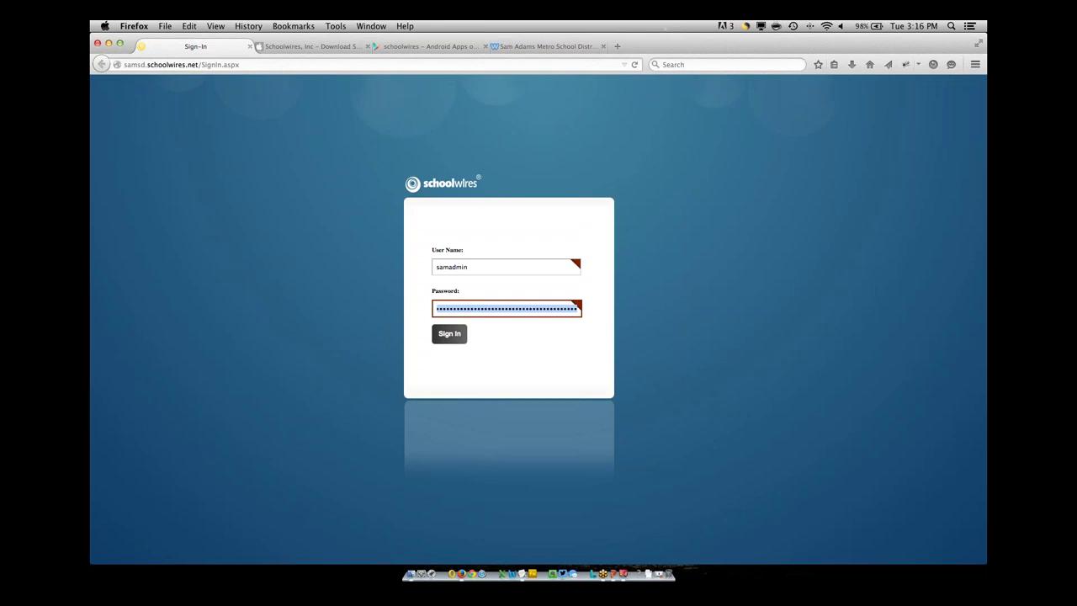
pyautogui.press('BackSpace')
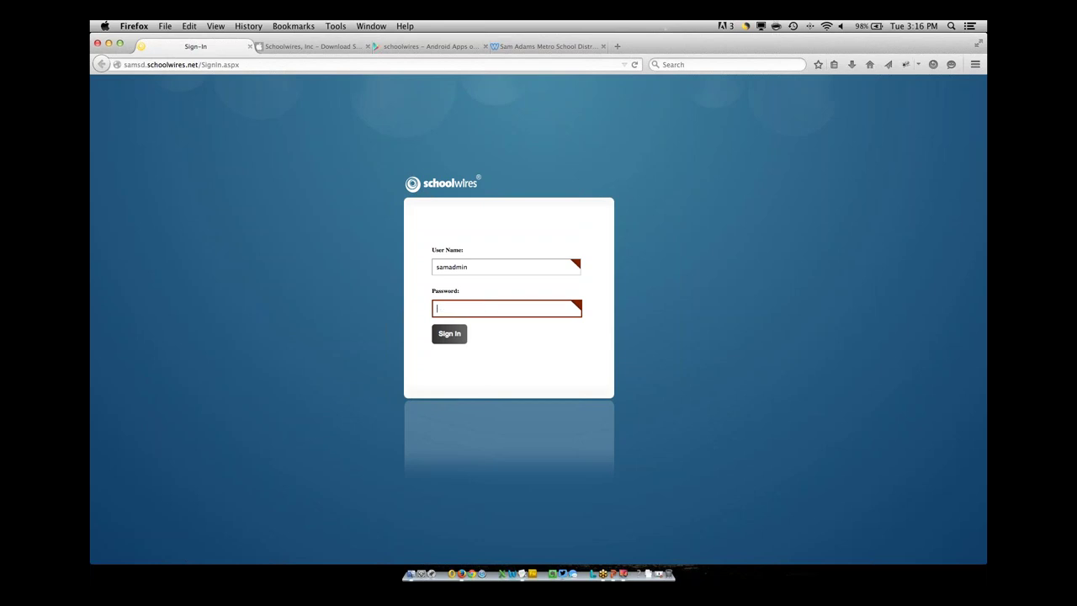
pyautogui.write('••••••')
pyautogui.press('Return')
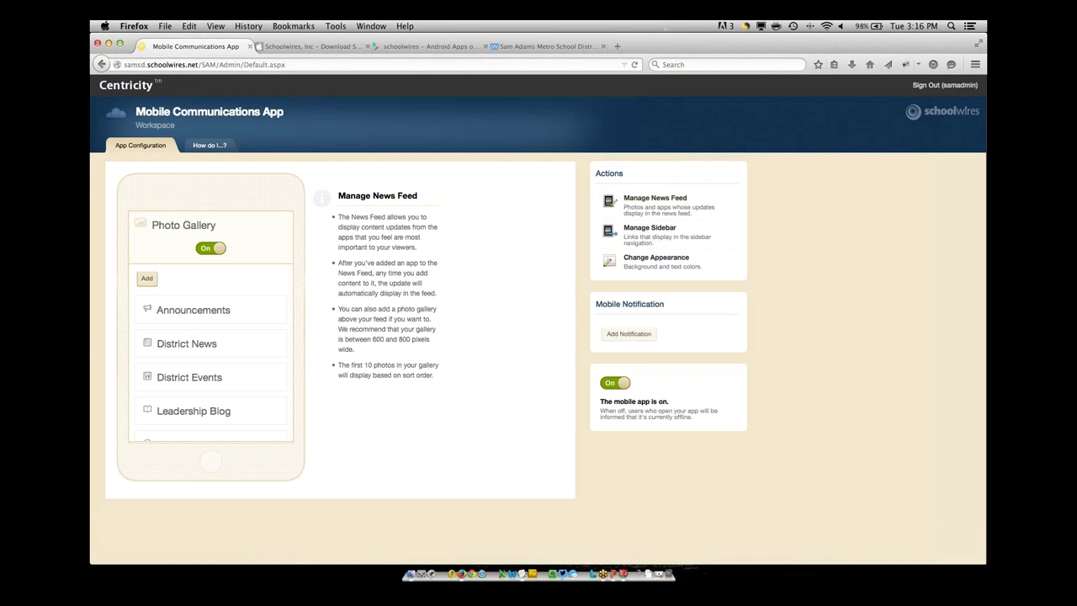
# Scroll the phone preview list to reach the District Website item.
pyautogui.scroll(-4, 210, 336)
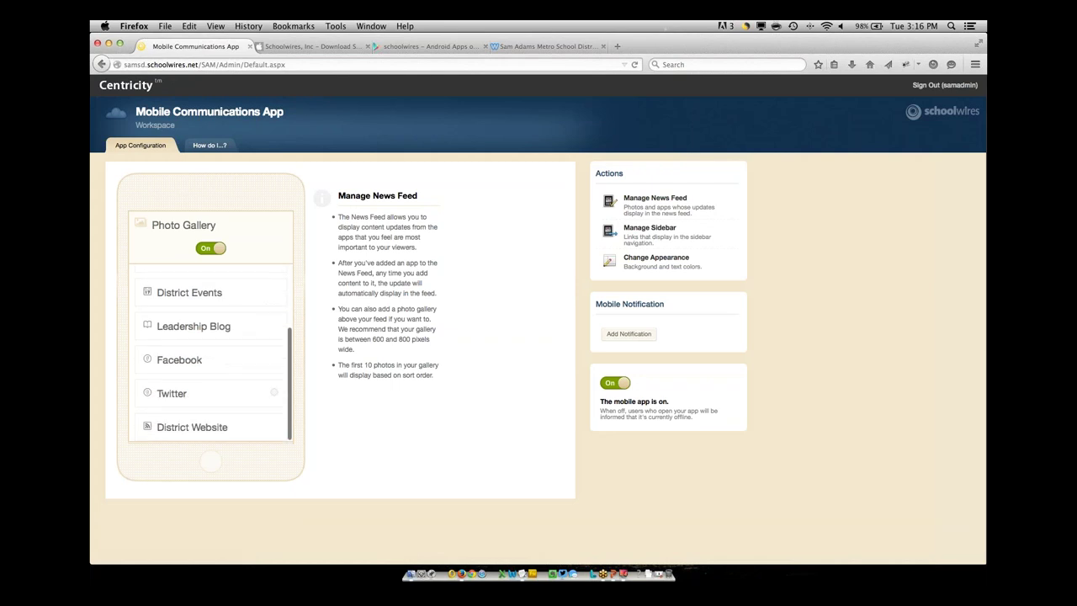
pyautogui.scroll(4, 252, 395)
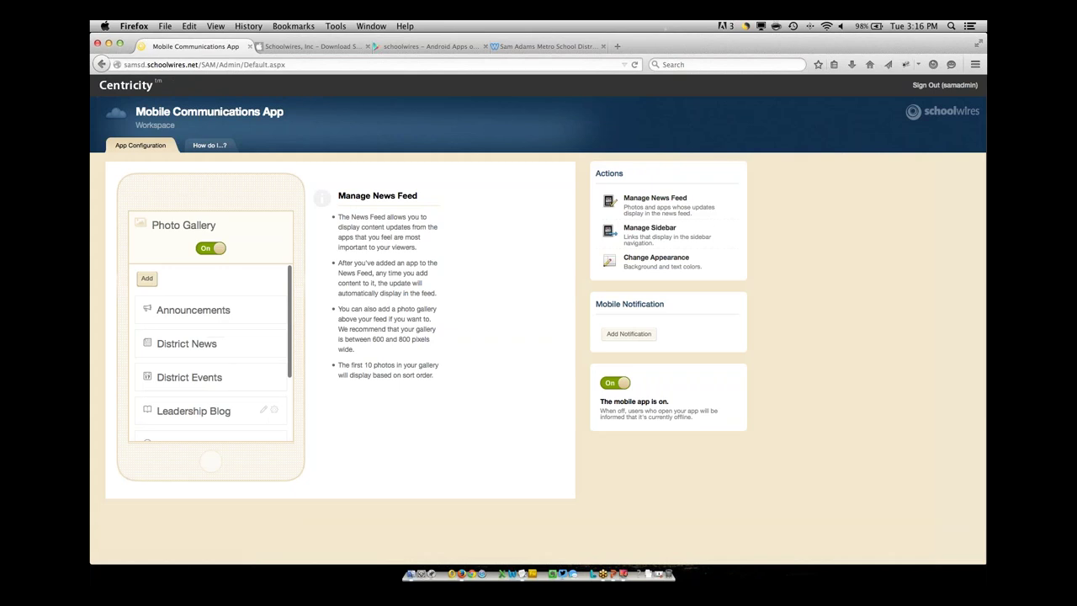
pyautogui.scroll(-4, 252, 417)
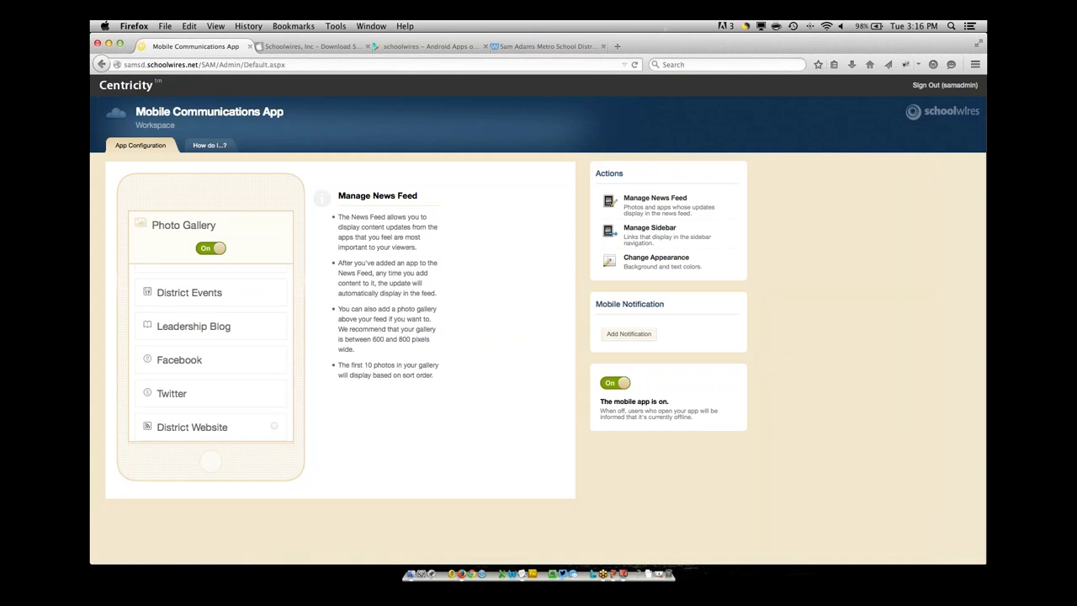
pyautogui.scroll(-1, 274, 425)
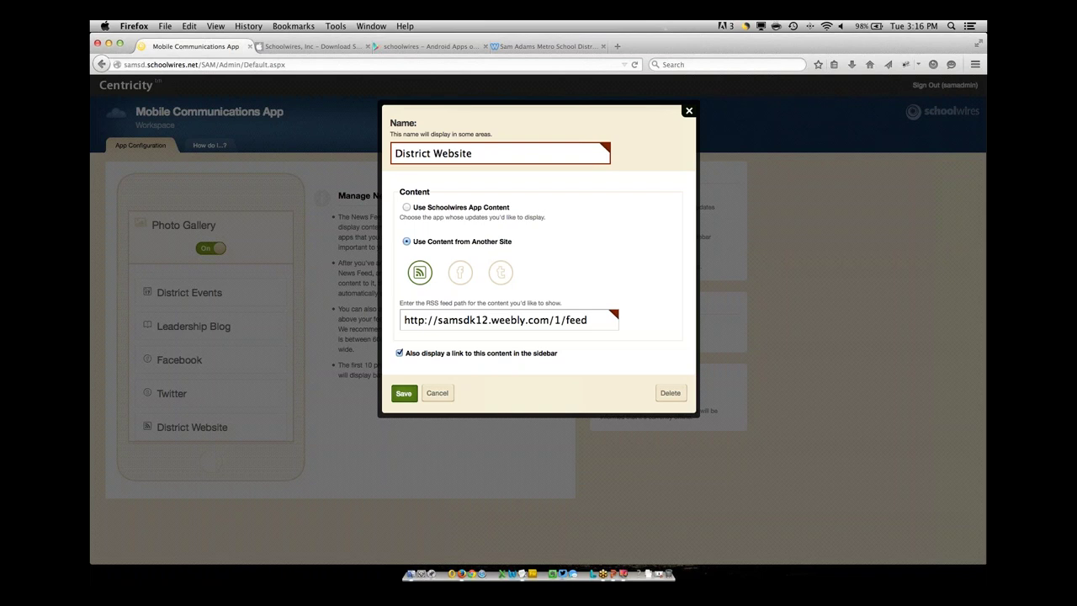
# Change 'District Website' to 'Main Website' and save the news feed item.
pyautogui.doubleClick(412, 153)
pyautogui.write('Mai')
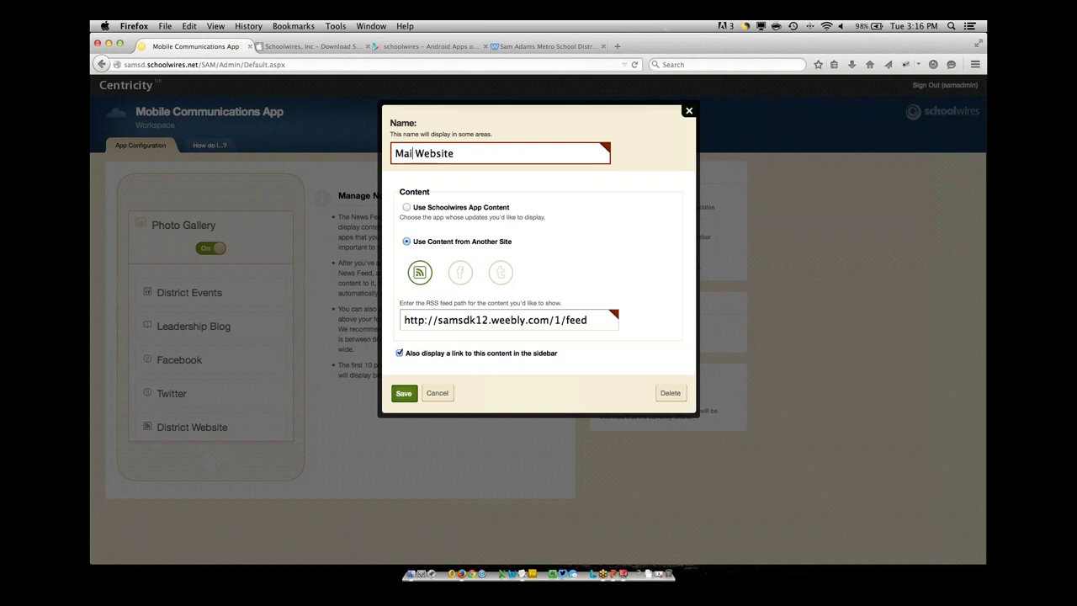
pyautogui.write('n')
pyautogui.press('Tab')
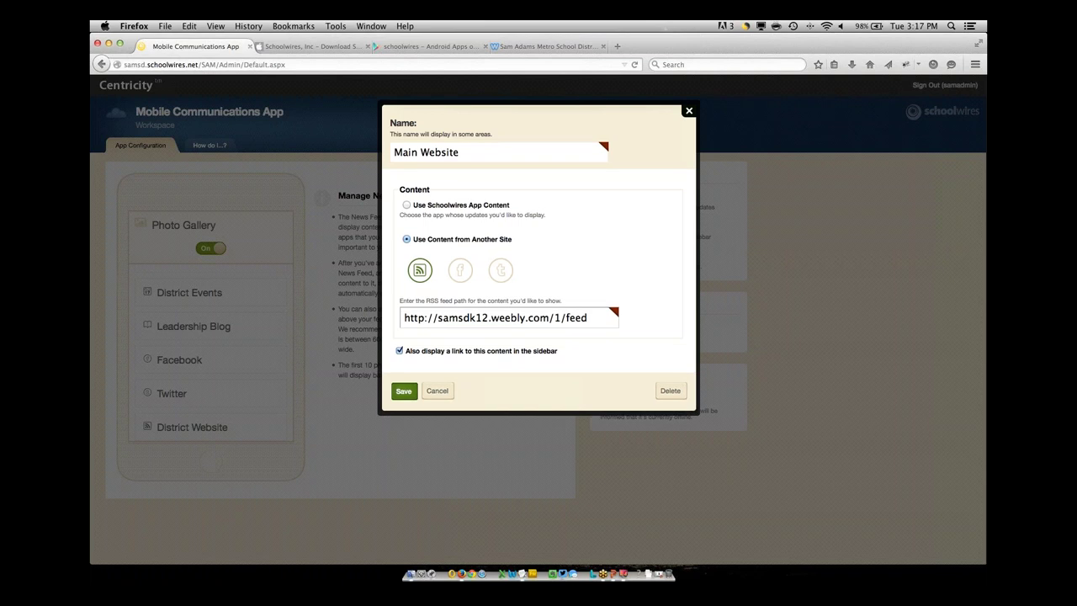
pyautogui.press('Return')
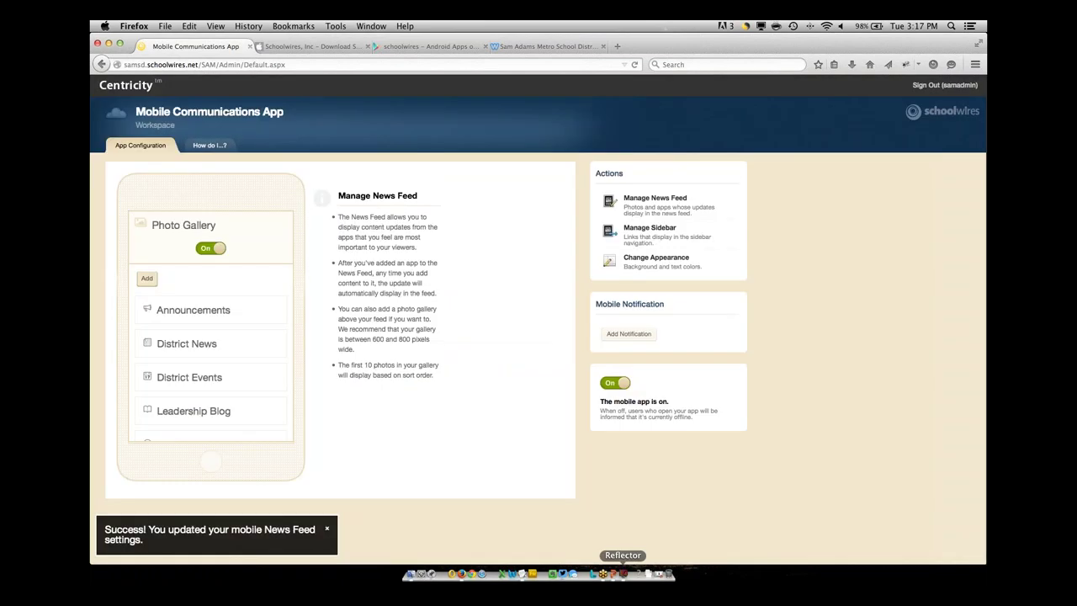
# Bring the Reflector iPhone mirror to the front beside the admin page.
pyautogui.click(622, 574)
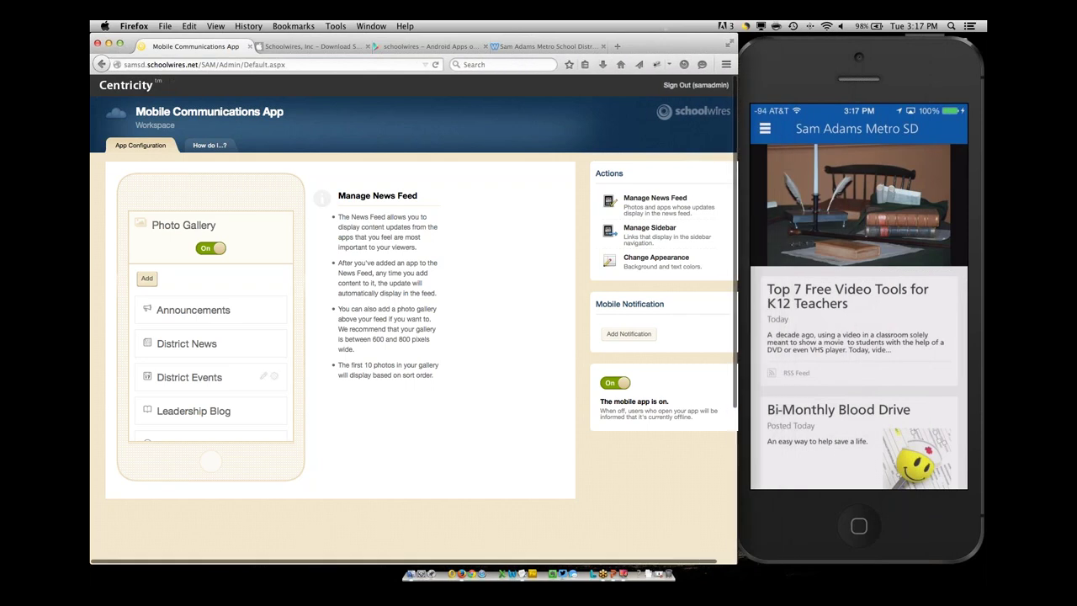
pyautogui.scroll(-3, 273, 353)
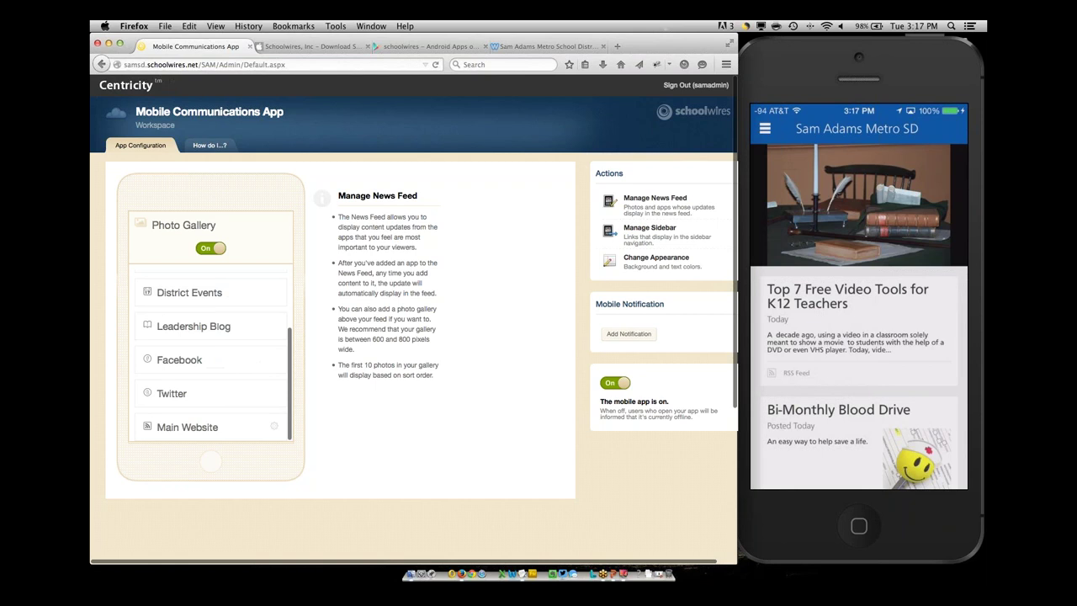
pyautogui.click(274, 426)
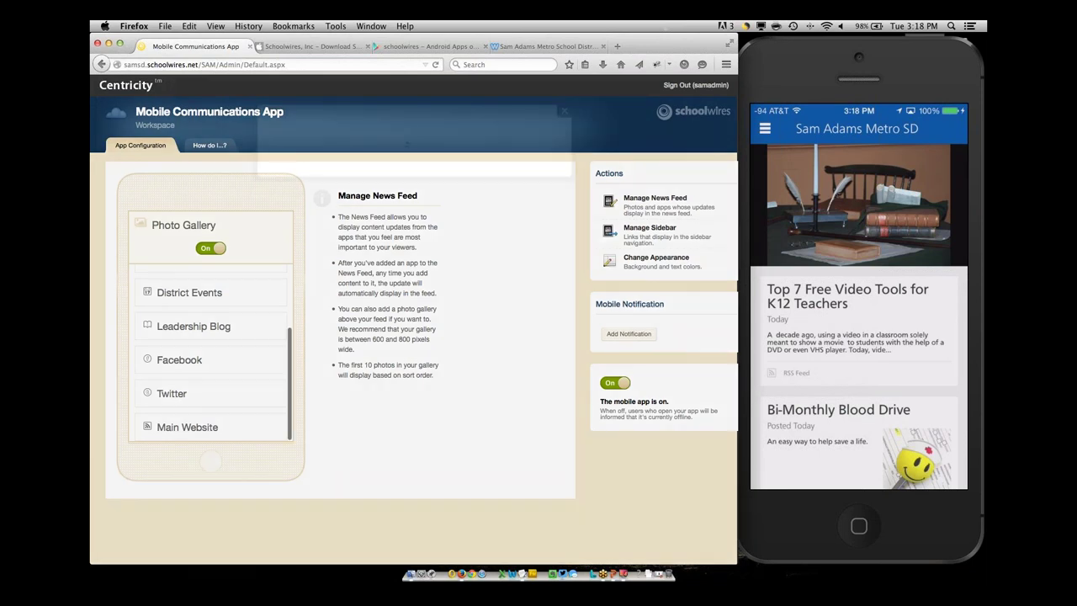
pyautogui.click(211, 359)
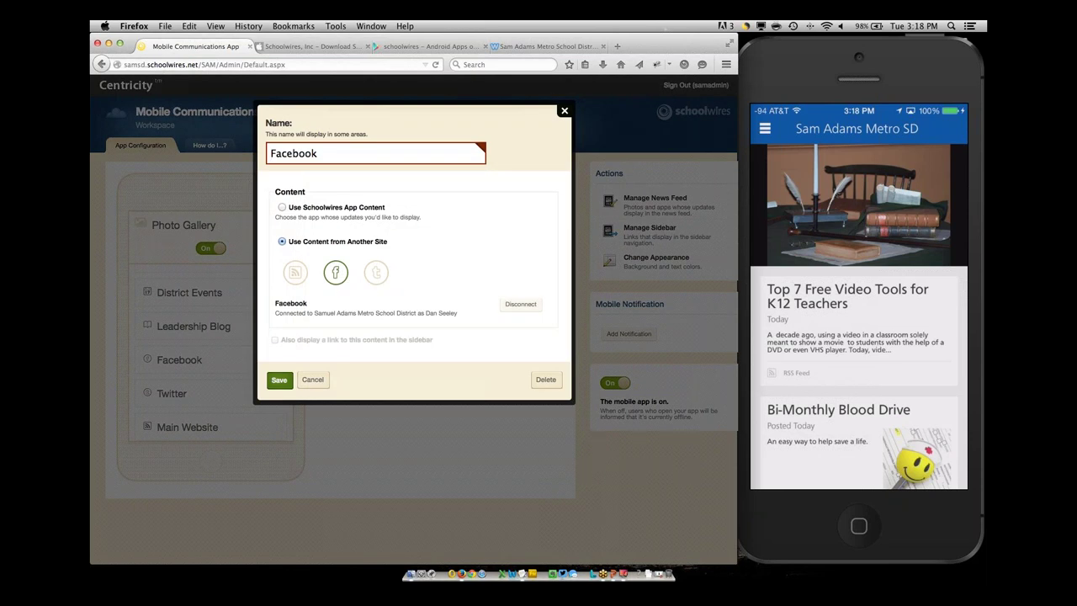
pyautogui.press('Tab')
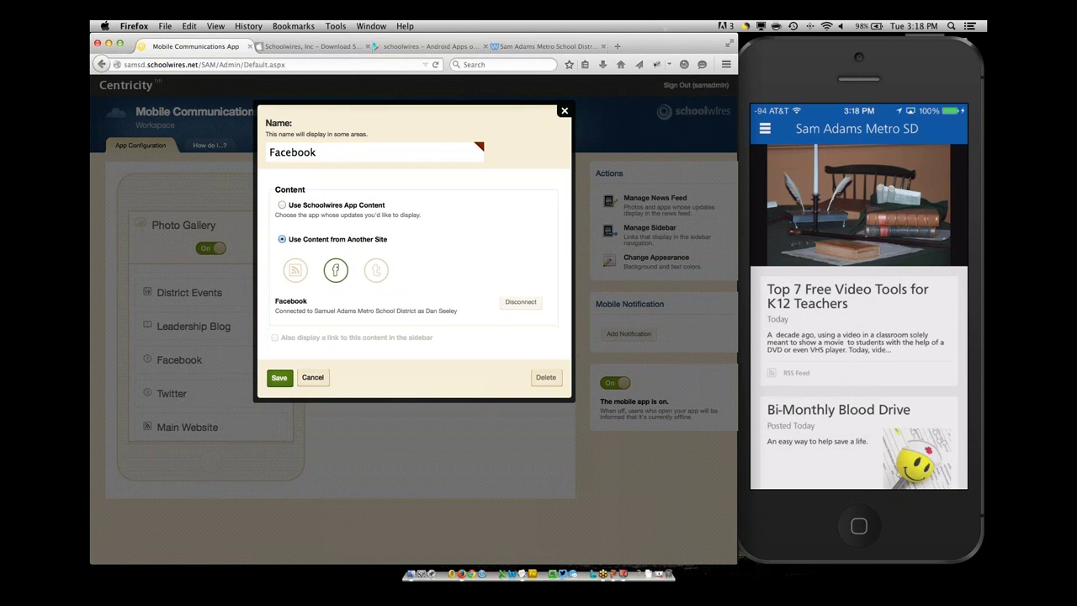
pyautogui.press('Return')
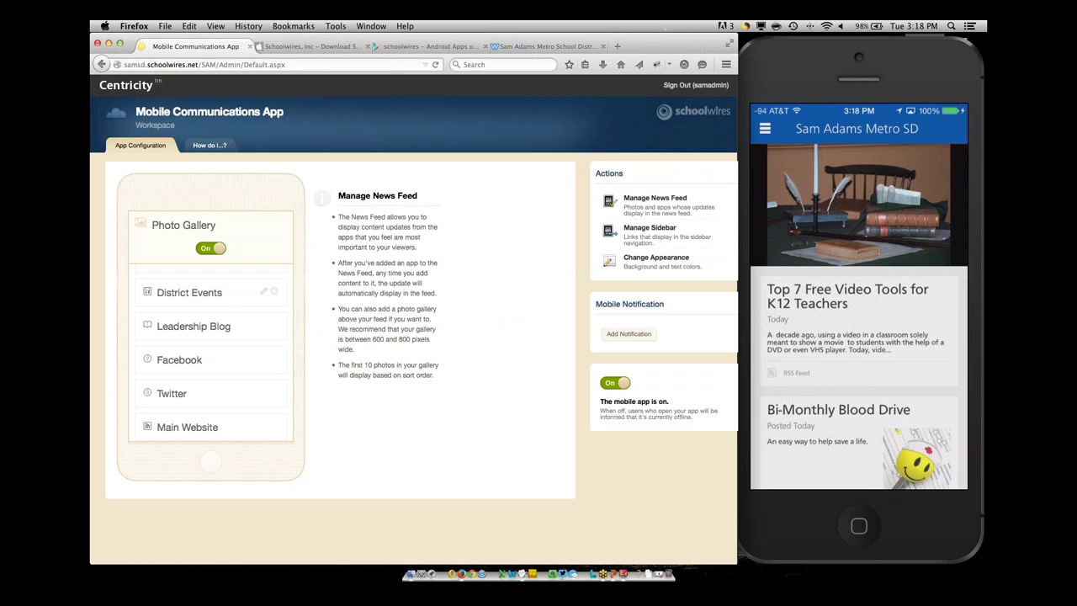
pyautogui.scroll(3, 210, 303)
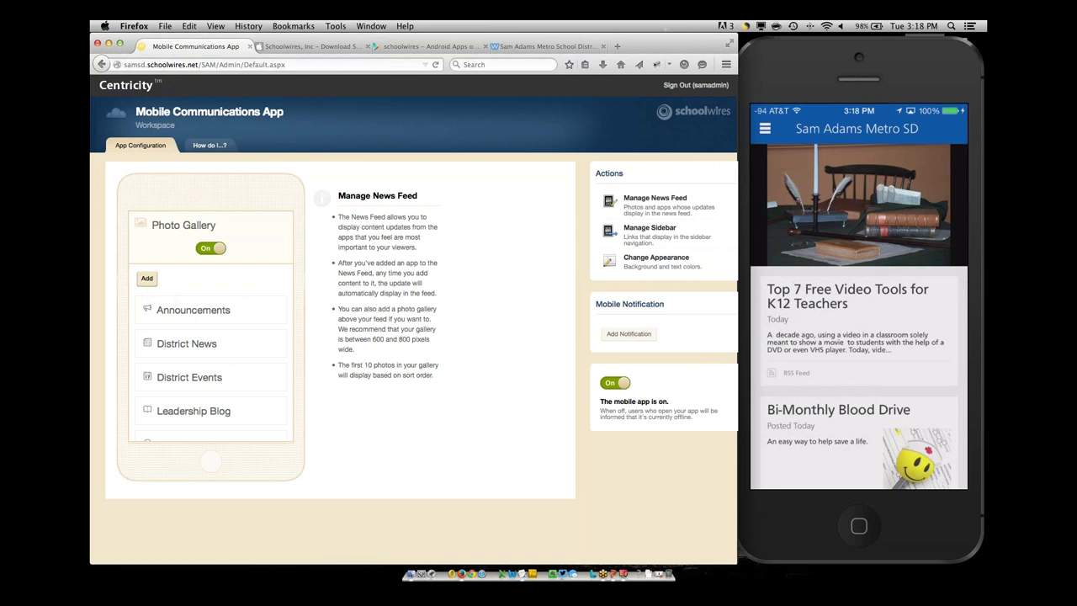
# Start a new news feed item and cancel the Schoolwires app selection.
pyautogui.click(147, 278)
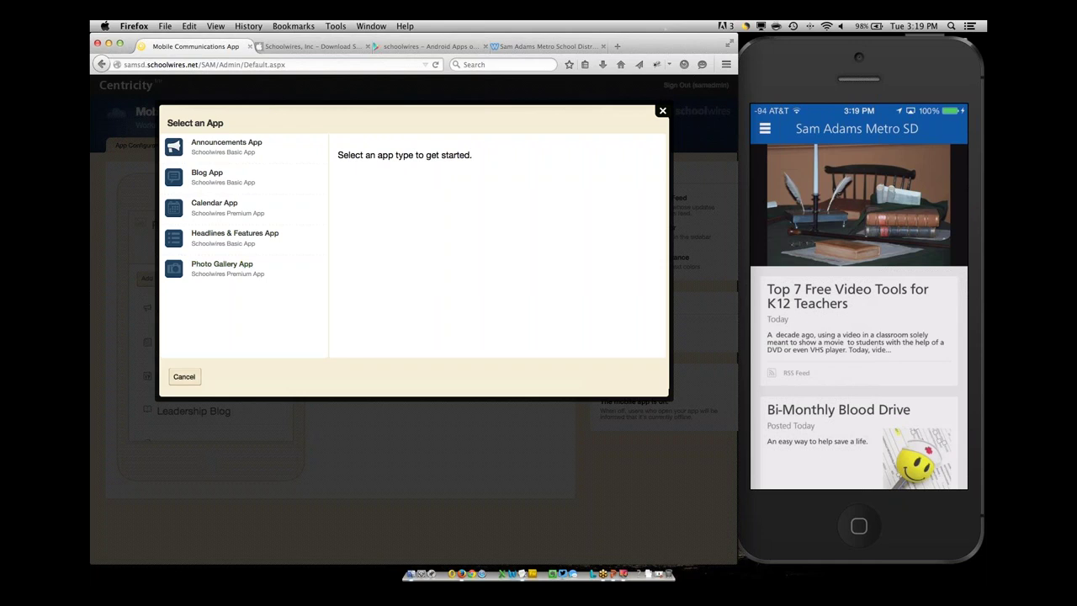
pyautogui.click(184, 376)
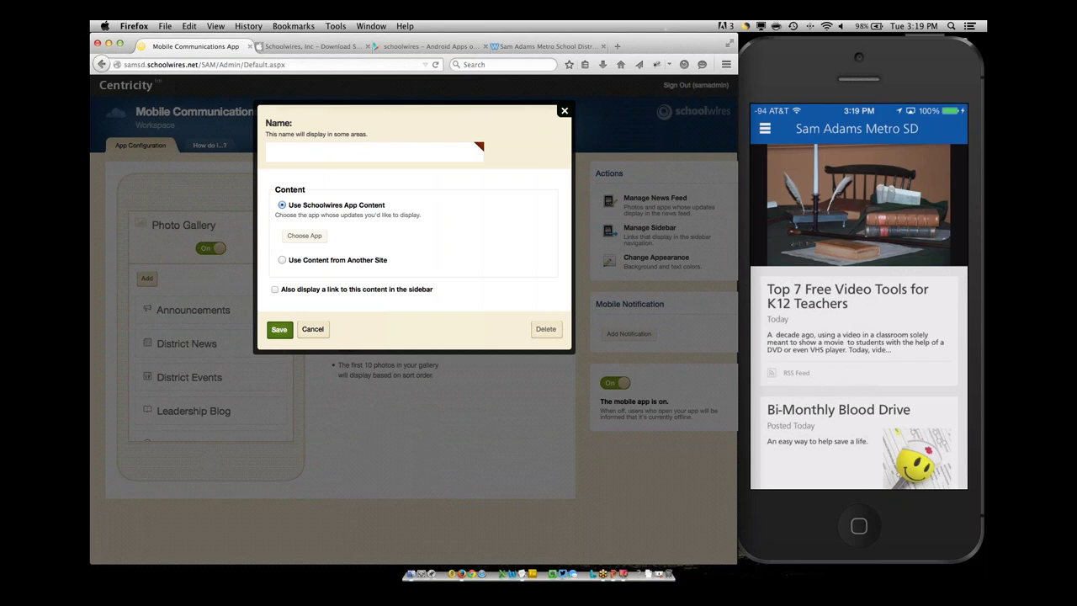
# Switch the new item to Use Content from Another Site, then cancel the form.
pyautogui.click(282, 259)
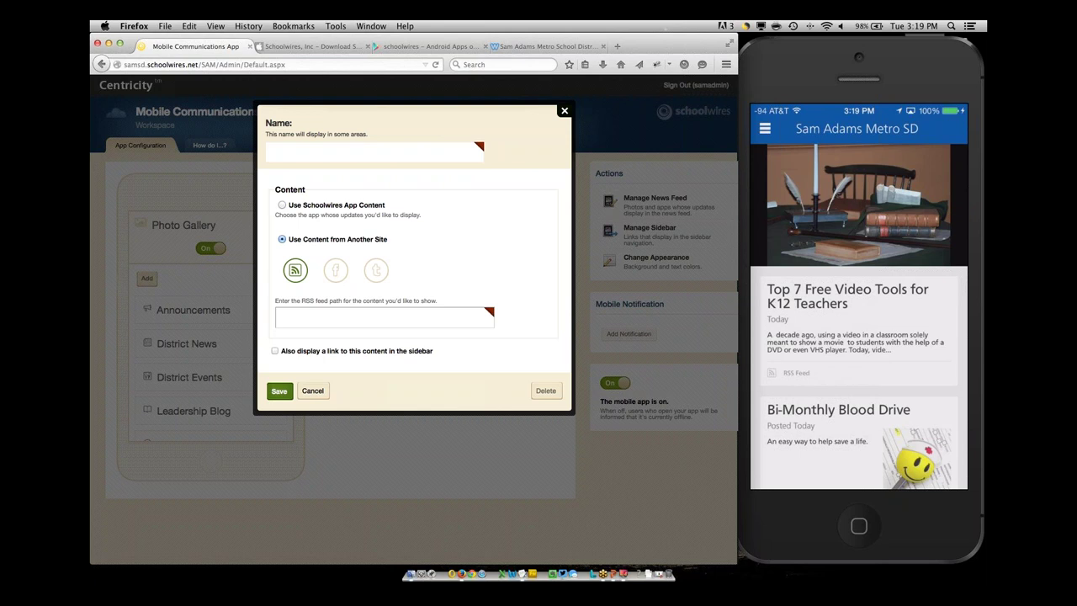
pyautogui.click(312, 391)
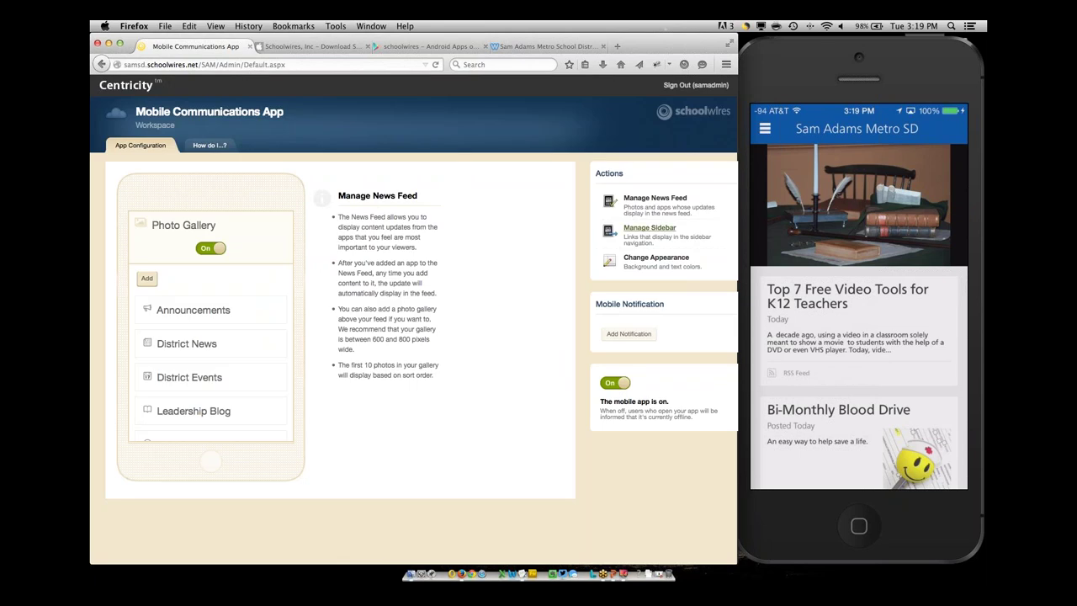
# On Manage Sidebar, try web address (typing then clearing 'Powerschool') and RSS feed link types, then close.
pyautogui.click(648, 228)
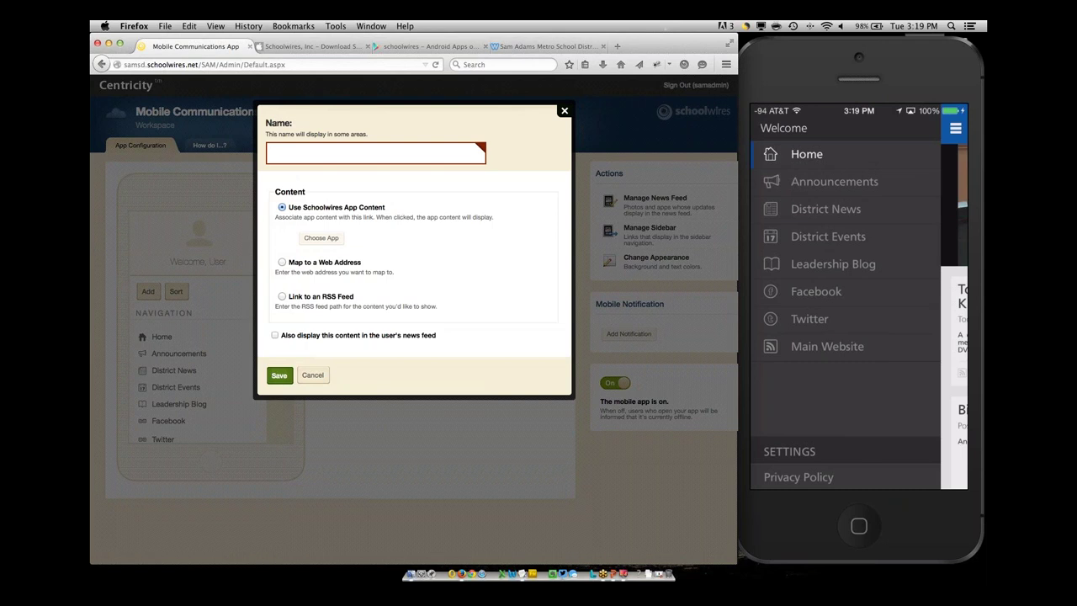
pyautogui.click(282, 262)
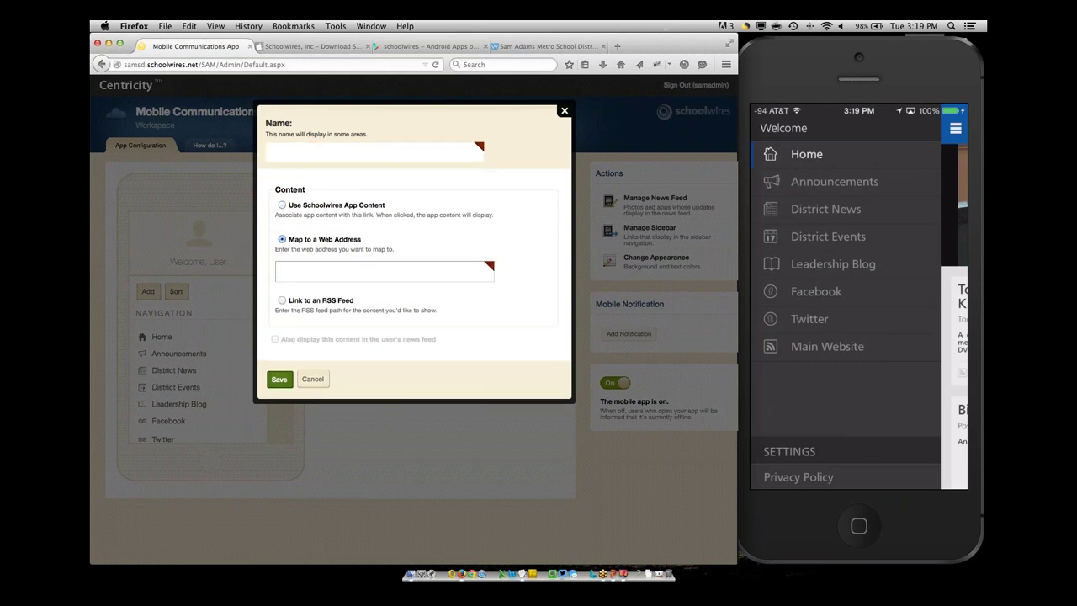
pyautogui.click(384, 270)
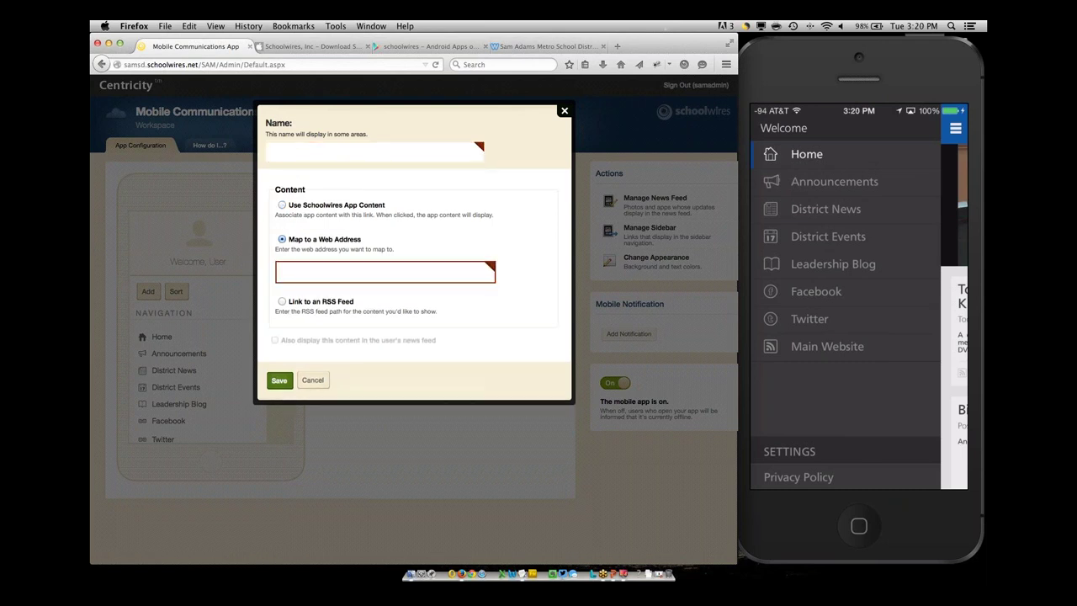
pyautogui.write('Powerschool')
pyautogui.hotkey('shift', 'Left')
pyautogui.hotkey('shift', 'Left')
pyautogui.hotkey('shift', 'Left')
pyautogui.hotkey('shift', 'Left')
pyautogui.hotkey('shift', 'Left')
pyautogui.hotkey('shift', 'Left')
pyautogui.hotkey('shift', 'Left')
pyautogui.hotkey('shift', 'Left')
pyautogui.hotkey('shift', 'Left')
pyautogui.hotkey('shift', 'Left')
pyautogui.hotkey('shift', 'Left')
pyautogui.press('BackSpace')
pyautogui.click(375, 152)
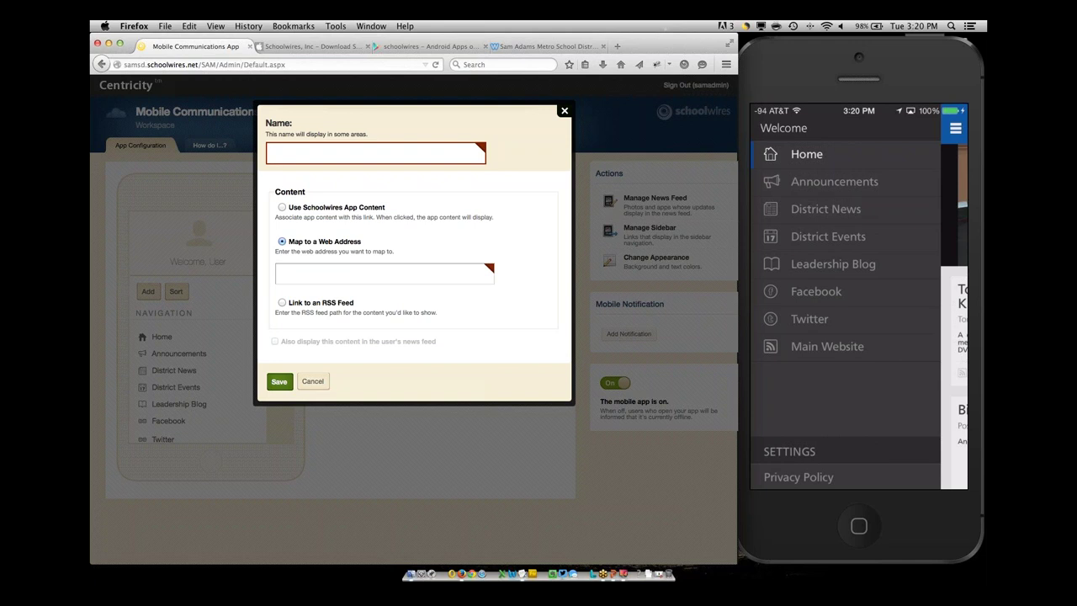
pyautogui.click(282, 302)
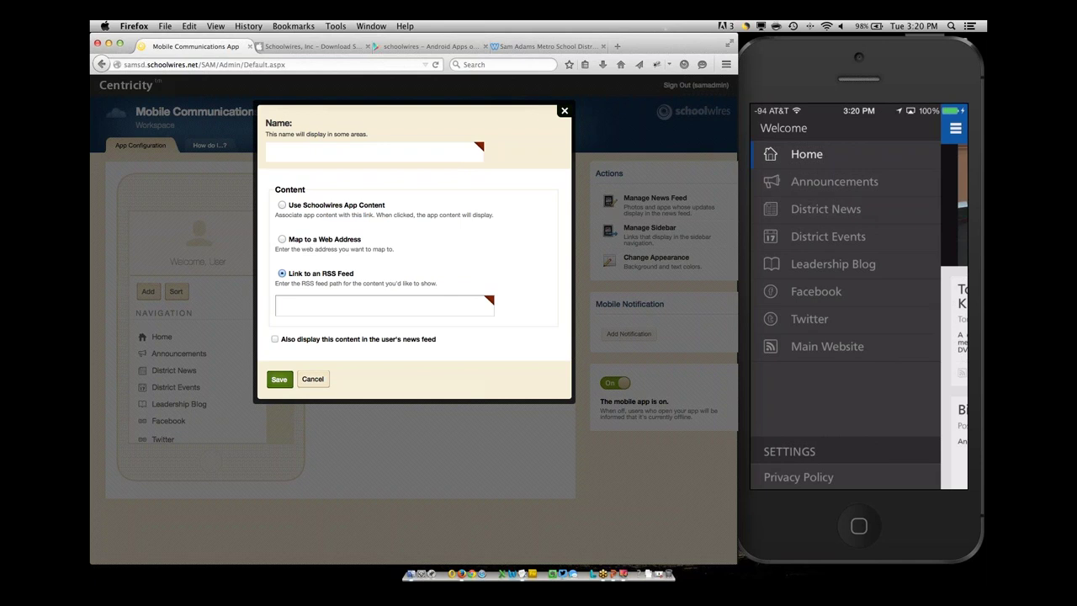
pyautogui.click(312, 379)
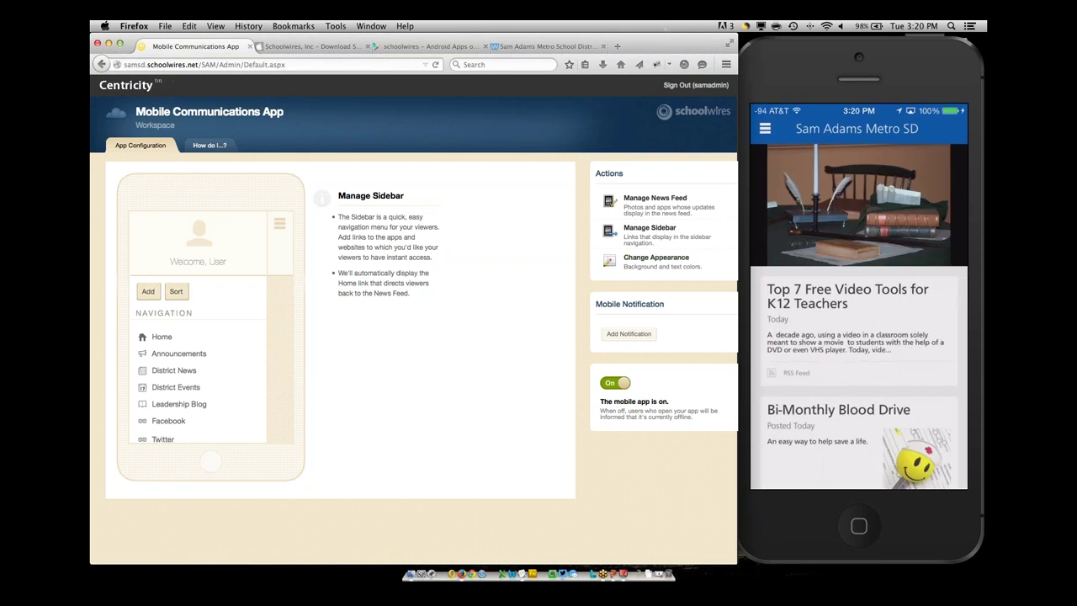
# Open the app's Change Appearance settings.
pyautogui.click(655, 257)
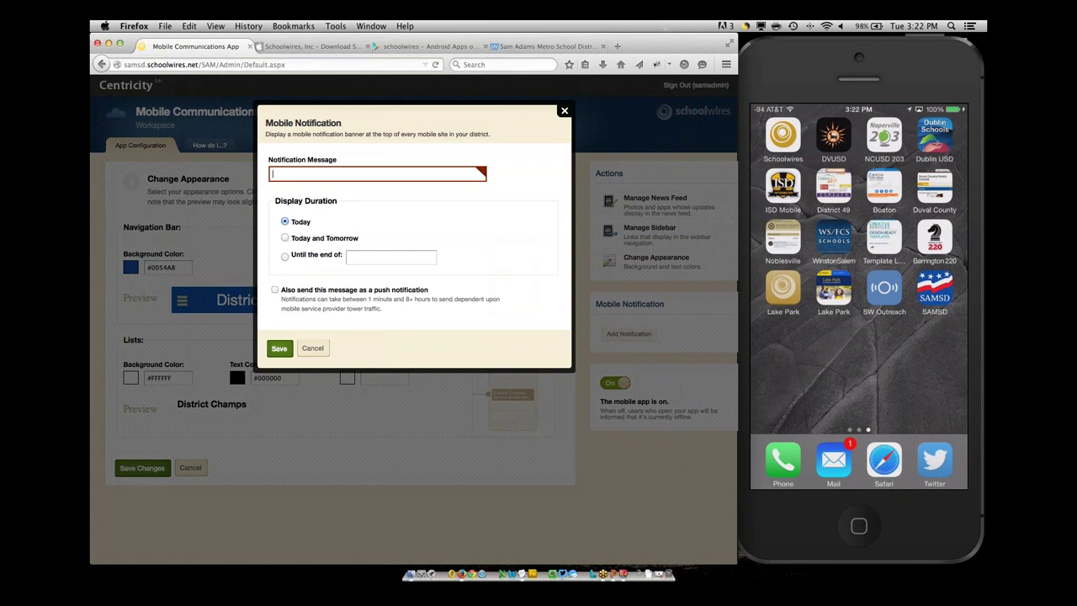
# Post 'School is closed due to weather' as a push notification, saving again after the push error.
pyautogui.write('School is closed due to weather.')
pyautogui.click(274, 289)
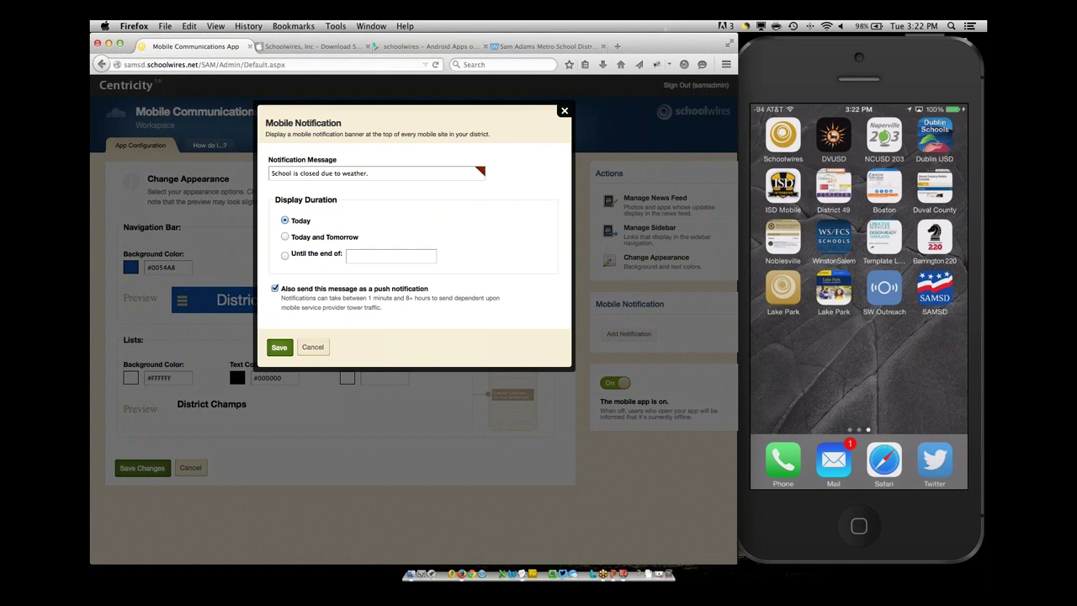
pyautogui.press('Return')
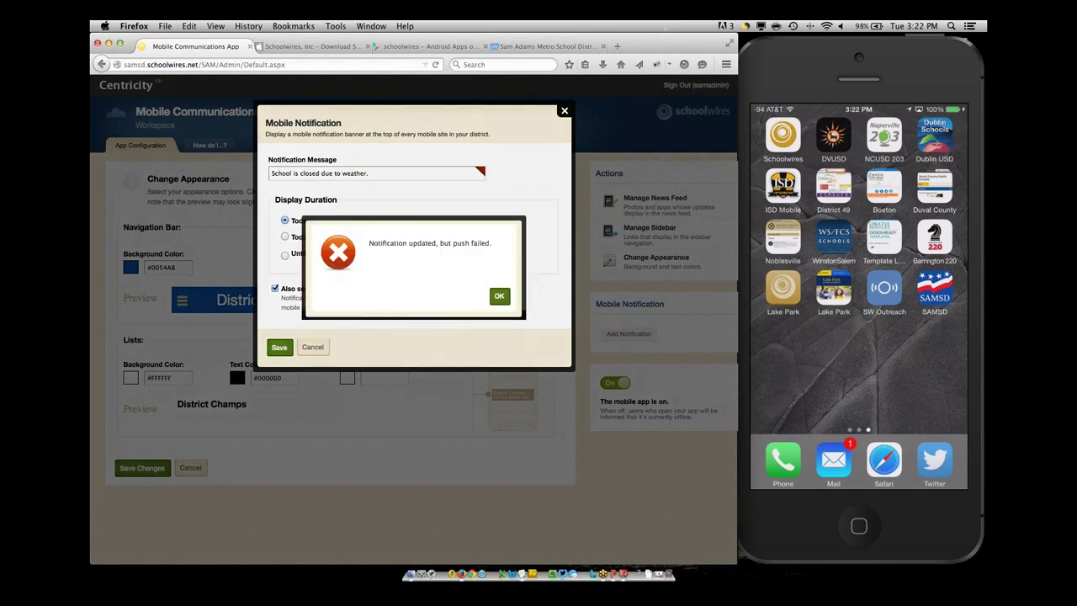
pyautogui.press('Return')
pyautogui.press('Return')
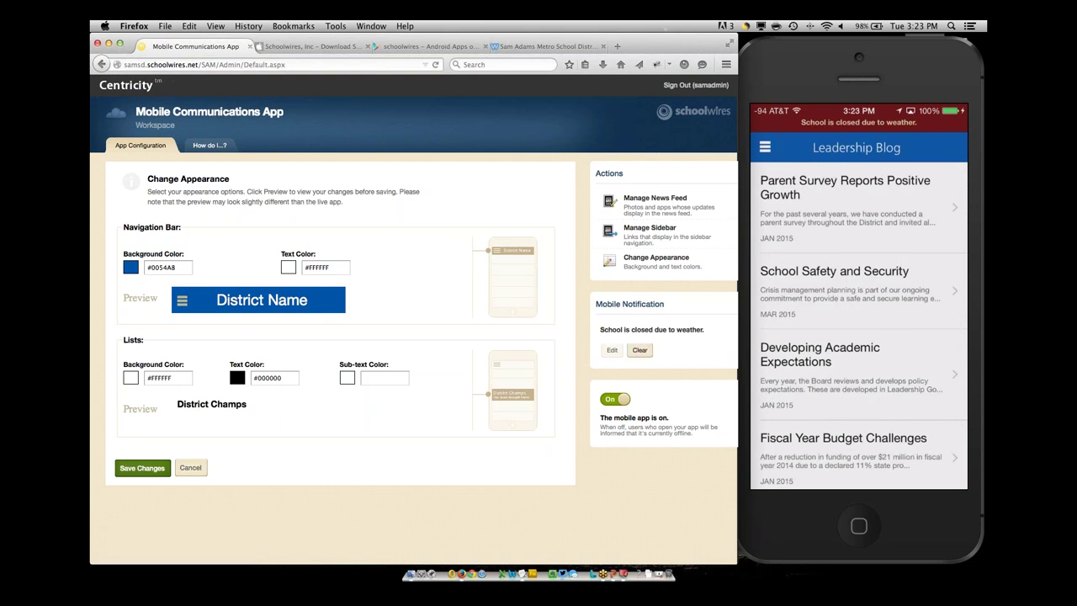
# Clear the weather notification under Mobile Notification and confirm Yes.
pyautogui.click(639, 350)
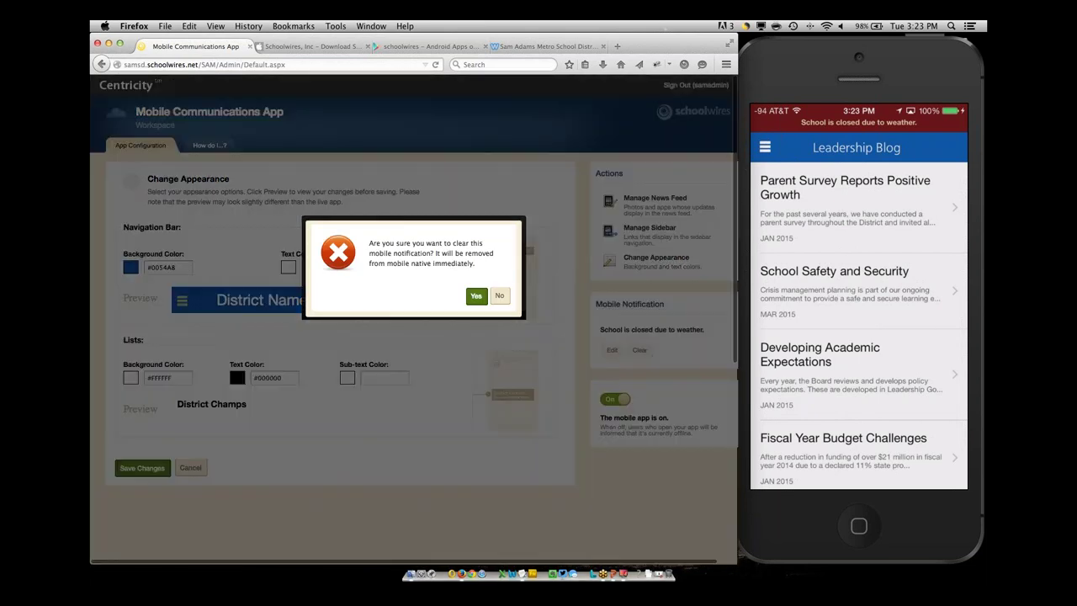
pyautogui.press('Return')
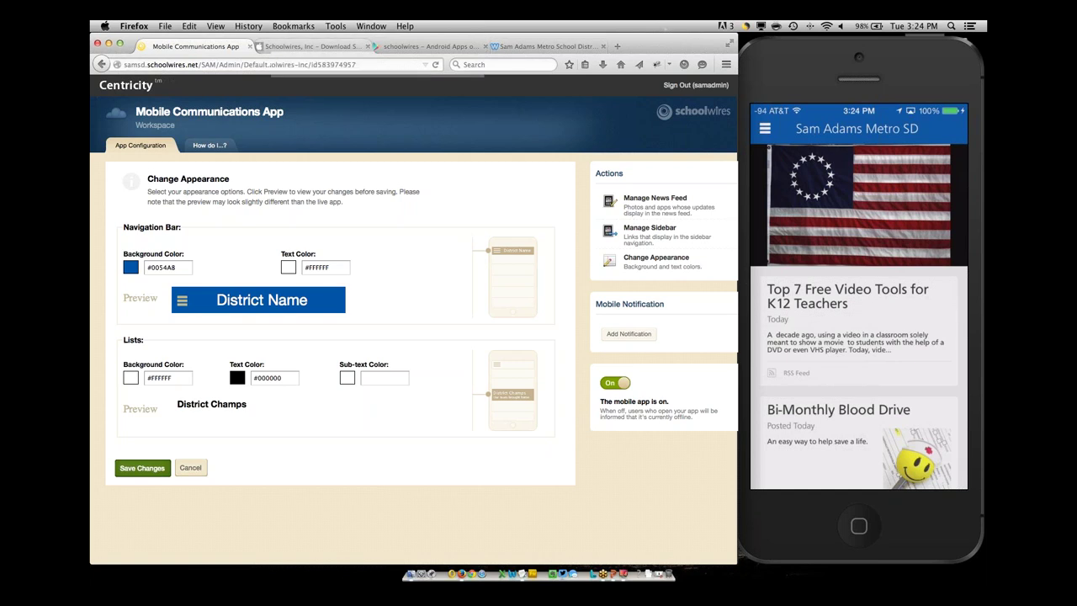
# Show the Schoolwires, Inc iTunes Preview page, then bring the PowerPoint presentation forward.
pyautogui.hotkey('ctrl', 'Tab')
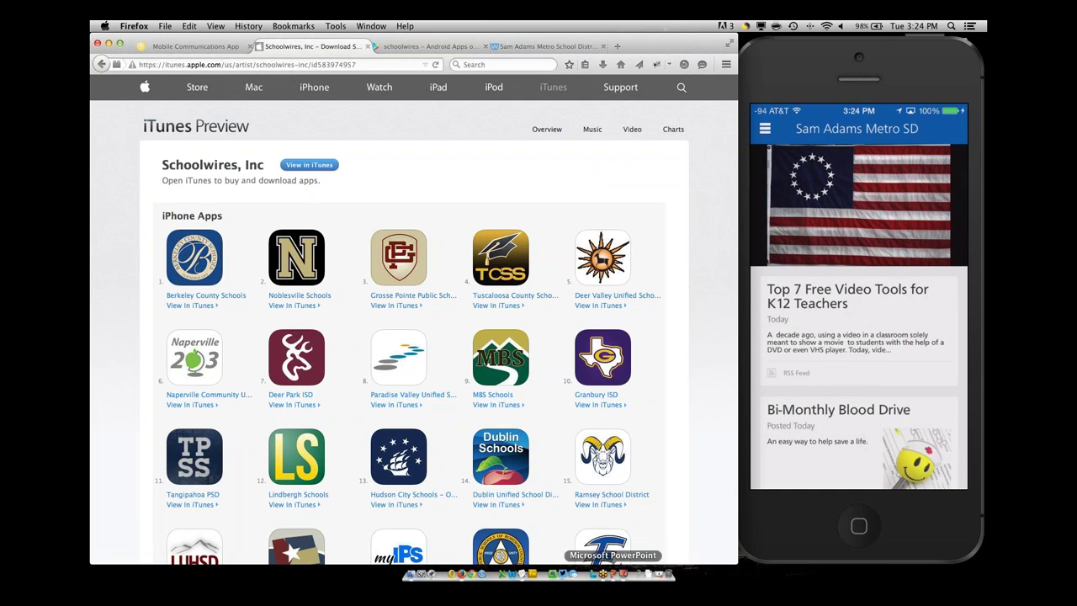
pyautogui.click(613, 574)
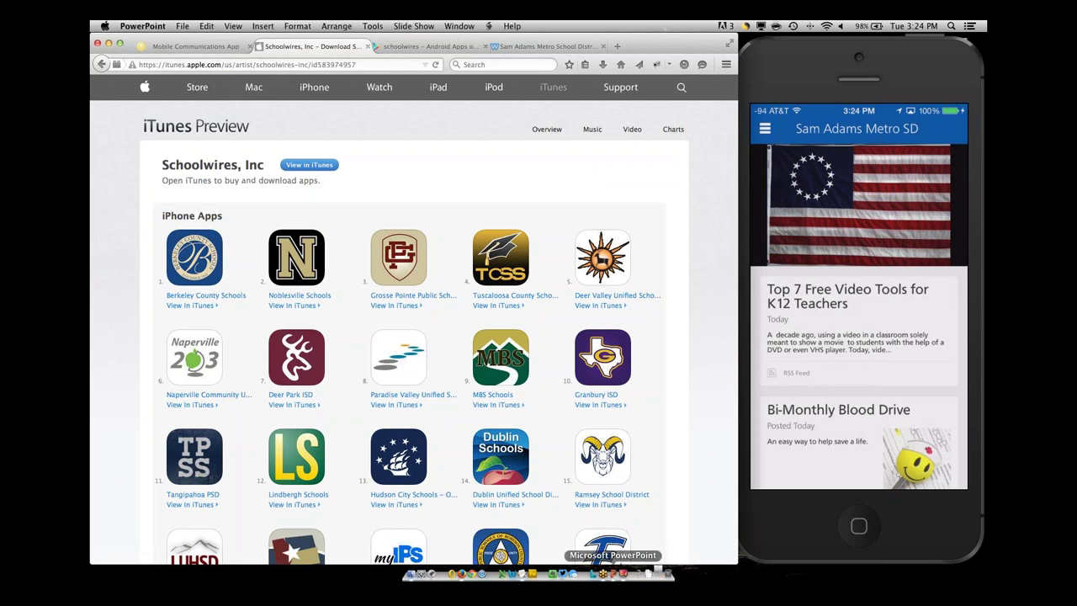